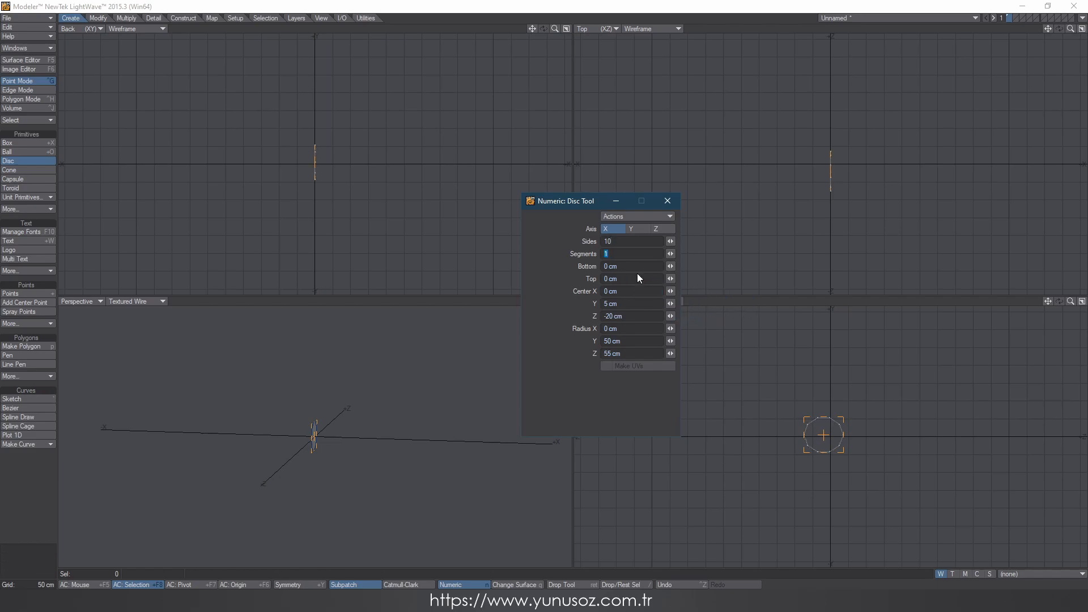
# Step: Set the disc's centre to 0 cm in Y and Z, and its Y and Z radii to 1 m
pyautogui.write('0')
pyautogui.press('Return')
pyautogui.write('0')
pyautogui.press('Return')
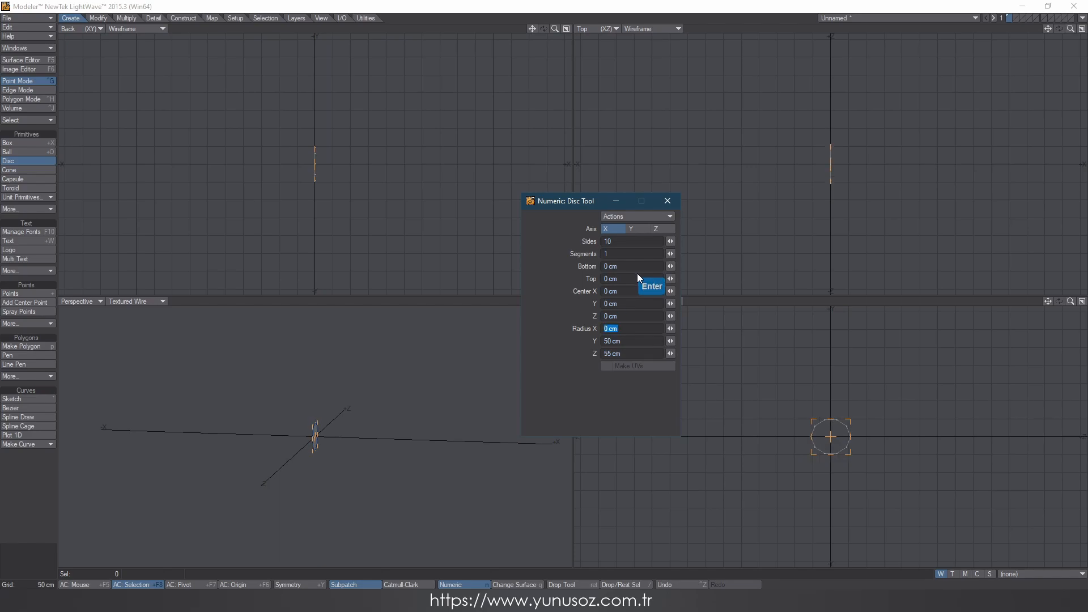
pyautogui.press('Return')
pyautogui.write('100')
pyautogui.press('Return')
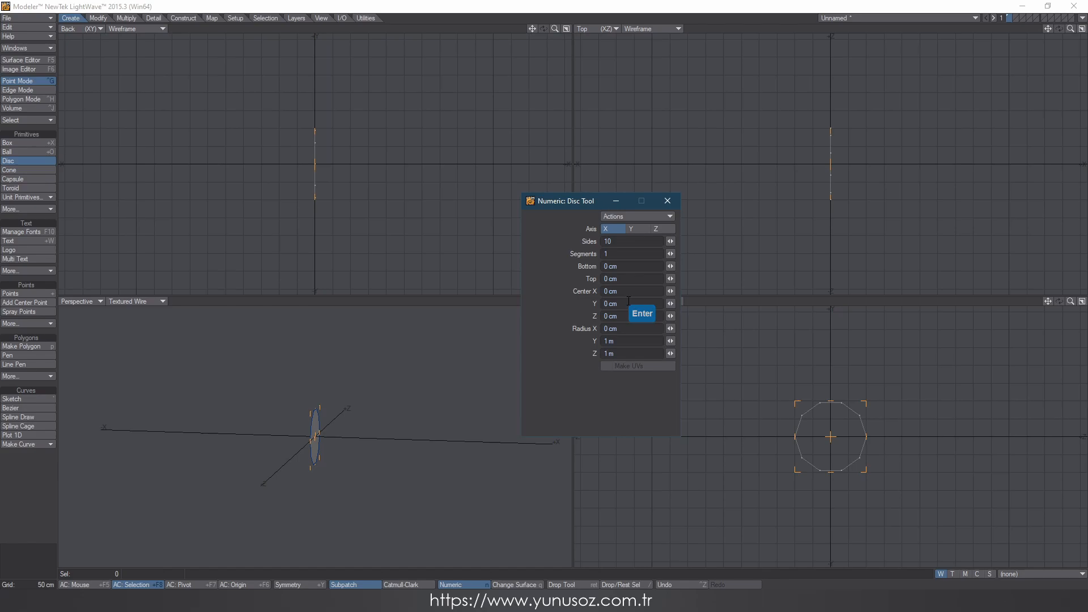
# Step: Extend the disc along X into a cylinder, set its X radius to 20 m and finish the primitive
pyautogui.moveTo(945, 183); pyautogui.dragTo(1037, 183)
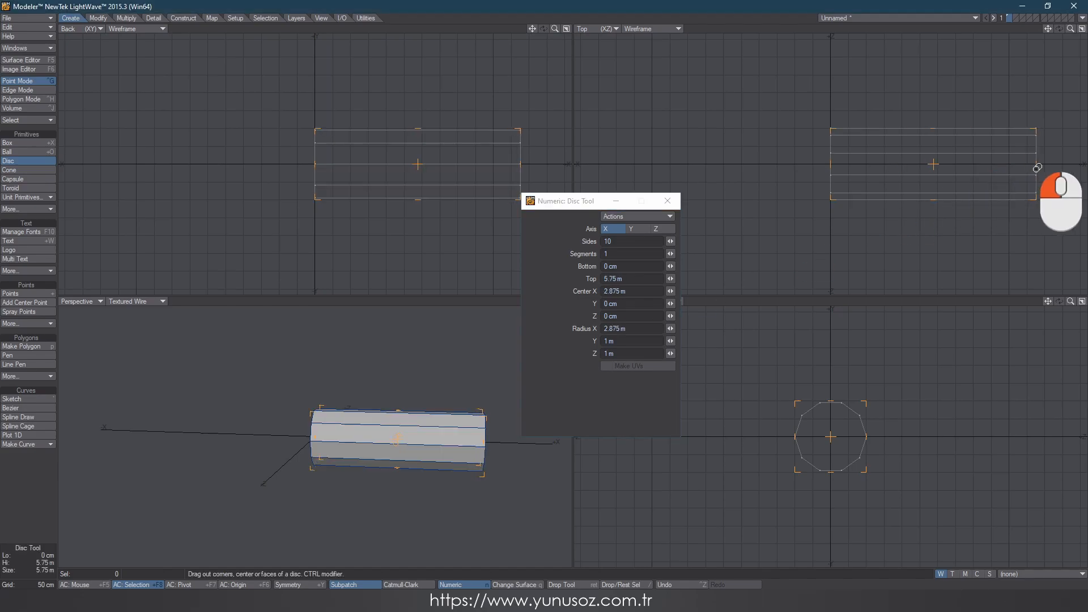
pyautogui.click(637, 330)
pyautogui.write('2')
pyautogui.press('Return')
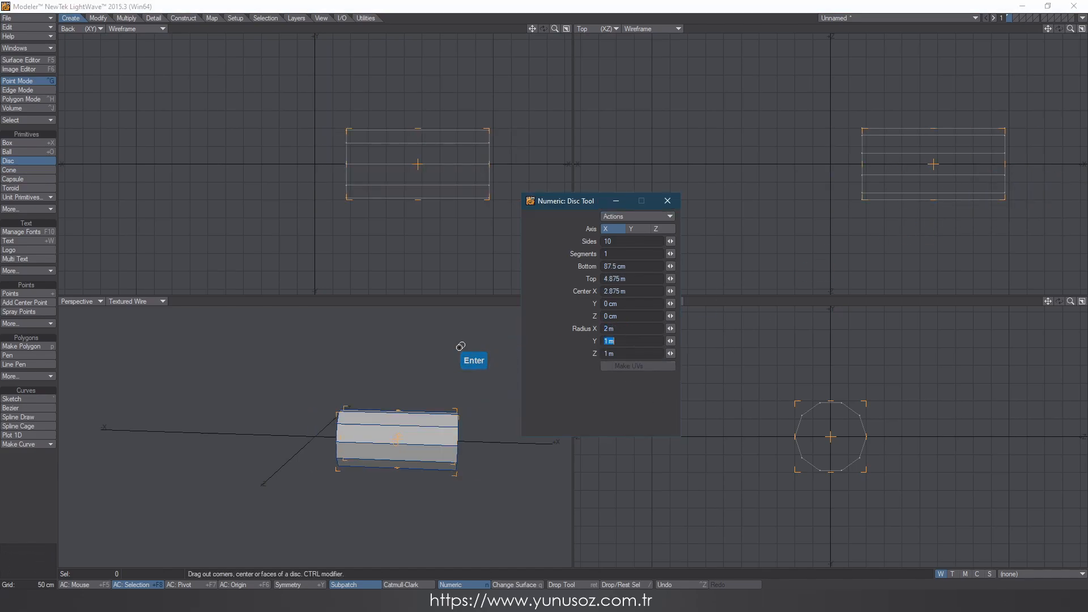
pyautogui.click(630, 328)
pyautogui.write('20')
pyautogui.press('Return')
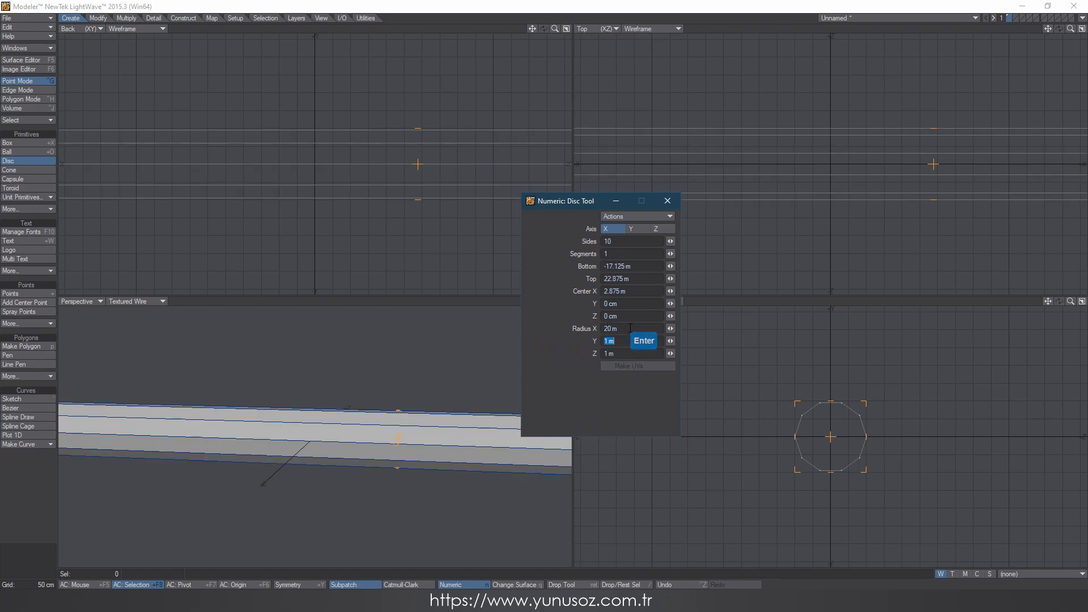
pyautogui.click(667, 201)
pyautogui.press('space')
pyautogui.press('a')
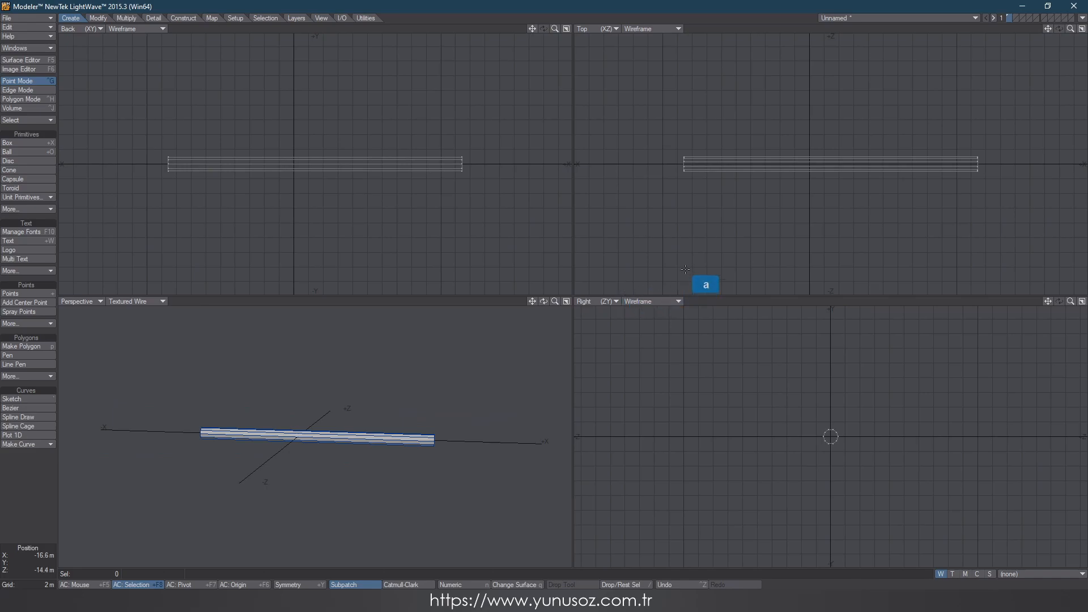
# Step: Select the two end-cap polygons of the long cylinder and delete them to leave an open tube
pyautogui.moveTo(307, 429)
pyautogui.keyDown('alt'); pyautogui.mouseDown()
pyautogui.moveTo(292, 451)
pyautogui.moveTo(301, 438)
pyautogui.moveTo(290, 440)
pyautogui.mouseUp(); pyautogui.keyUp('alt')
pyautogui.press('space')
pyautogui.press('space')
pyautogui.click(209, 440)
pyautogui.keyDown('alt'); pyautogui.moveTo(214, 442); pyautogui.dragTo(280, 466); pyautogui.keyUp('alt')
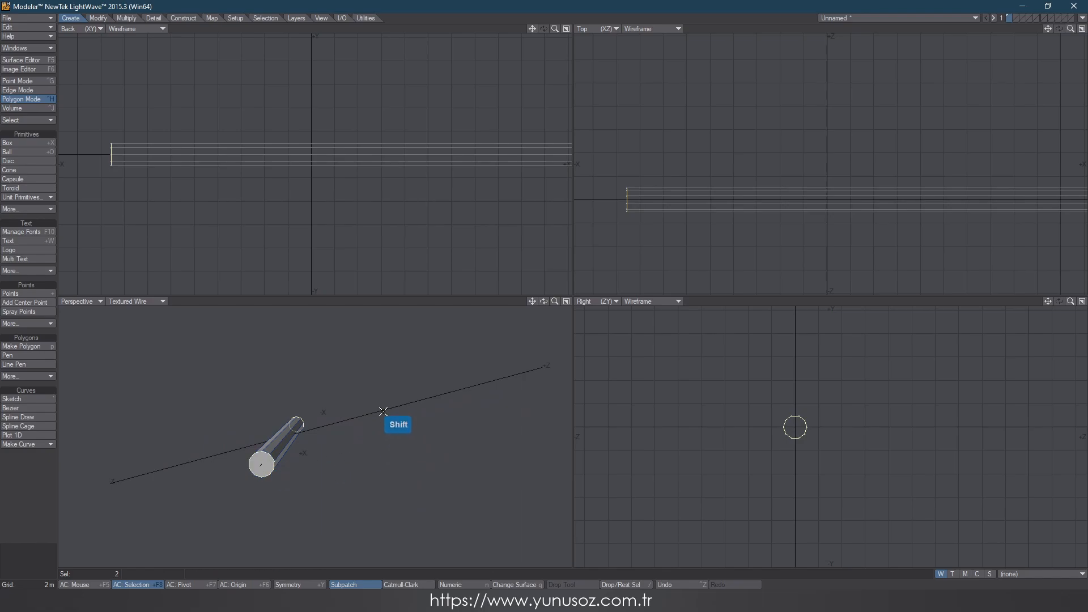
pyautogui.press('Delete')
# Step: Apply Rest On Ground to the tube with rest axis Y, centring it on the X, Y and Z axes
pyautogui.keyDown('ctrl'); pyautogui.keyDown('alt'); pyautogui.moveTo(813, 435); pyautogui.dragTo(817, 425); pyautogui.keyUp('alt'); pyautogui.keyUp('ctrl')
pyautogui.press('F3')
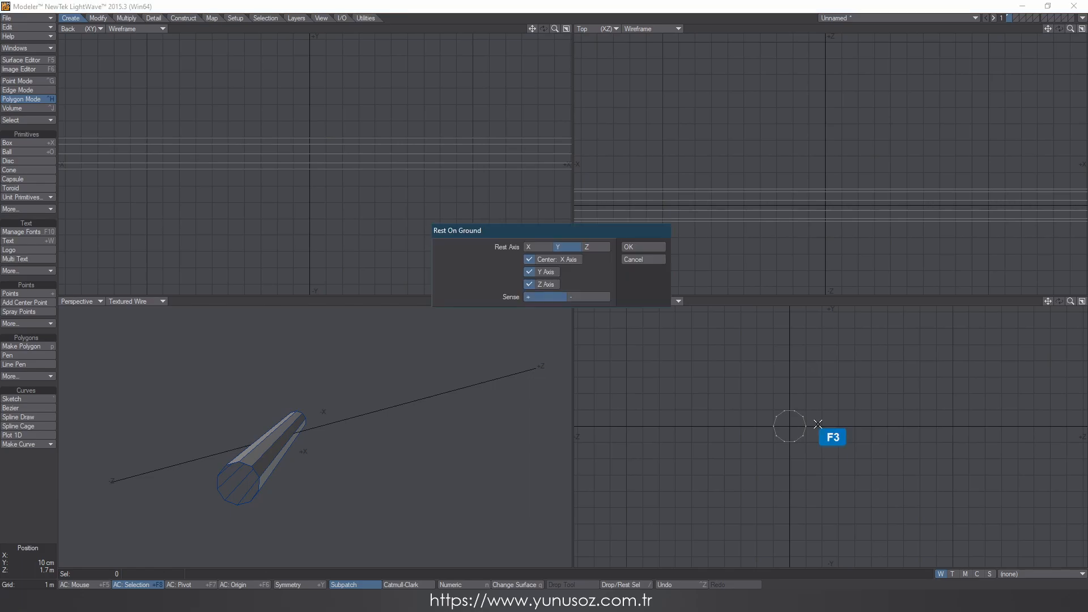
pyautogui.click(645, 246)
# Step: Move the tube straight up along Y to about 5 m above the origin
pyautogui.moveTo(825, 413)
pyautogui.keyDown('ctrl'); pyautogui.keyDown('alt'); pyautogui.mouseDown()
pyautogui.moveTo(832, 403)
pyautogui.moveTo(815, 433)
pyautogui.moveTo(819, 394)
pyautogui.mouseUp(); pyautogui.keyUp('alt'); pyautogui.keyUp('ctrl')
pyautogui.press('t')
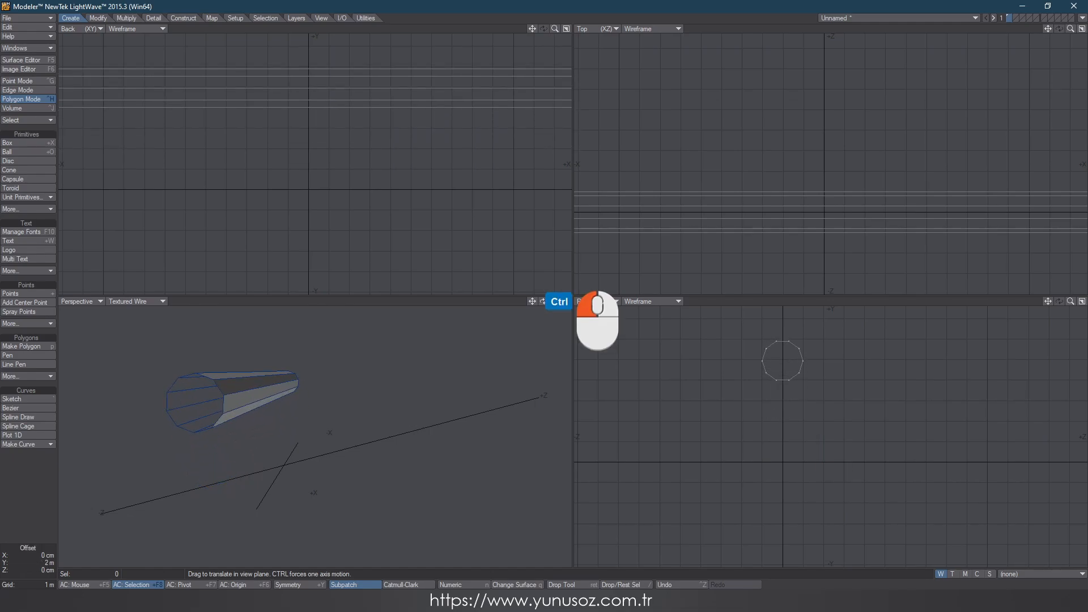
pyautogui.press('space')
pyautogui.press('a')
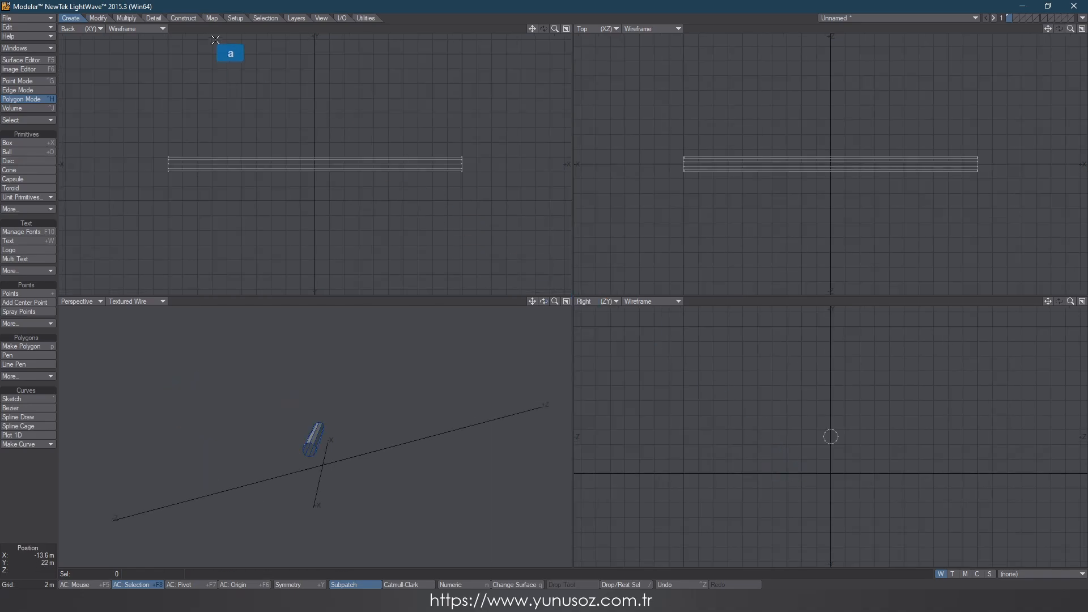
# Step: Create a radial array of 4 tubes around the X axis, centred at the origin
pyautogui.click(126, 18)
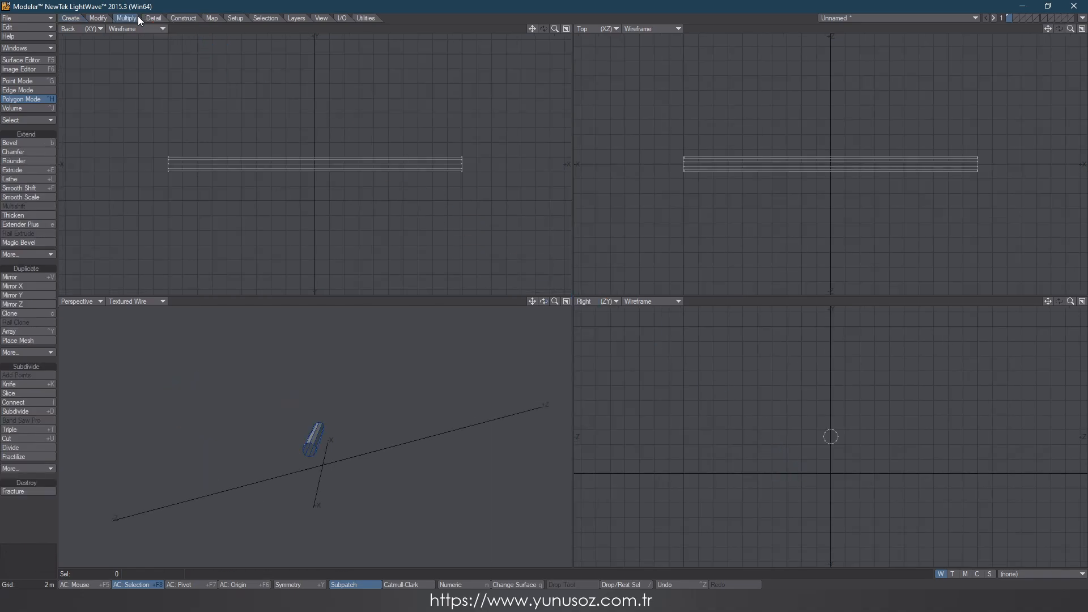
pyautogui.click(28, 332)
pyautogui.click(576, 247)
pyautogui.click(530, 260)
pyautogui.press('BackSpace')
pyautogui.write('4')
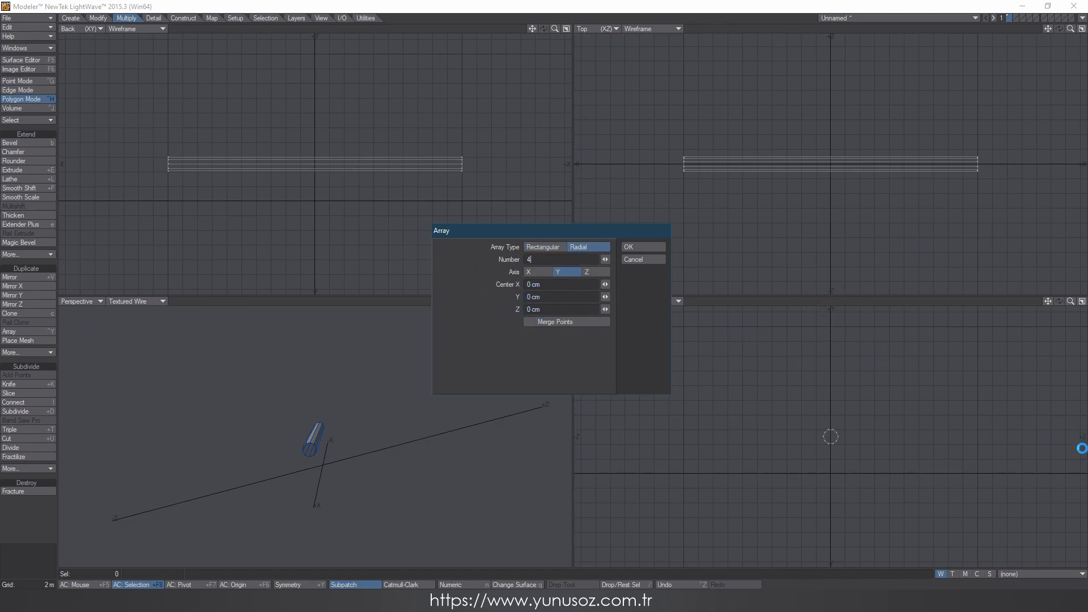
pyautogui.click(536, 273)
pyautogui.click(653, 245)
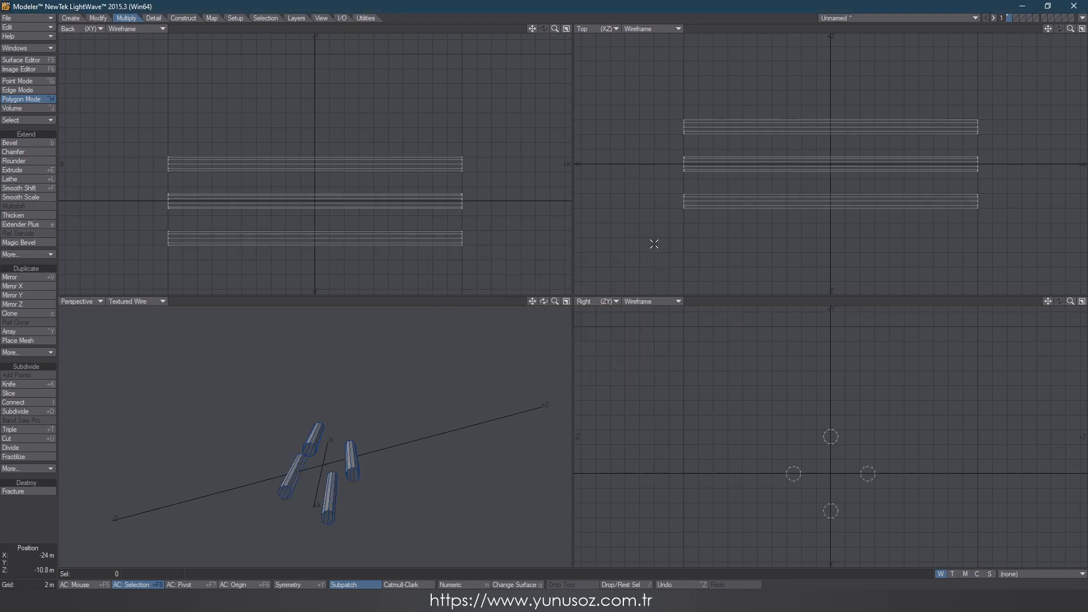
# Step: Select only the lengthwise edges of all four tubes in edge mode
pyautogui.keyDown('alt'); pyautogui.moveTo(400, 484); pyautogui.dragTo(469, 354); pyautogui.keyUp('alt')
pyautogui.click(18, 90)
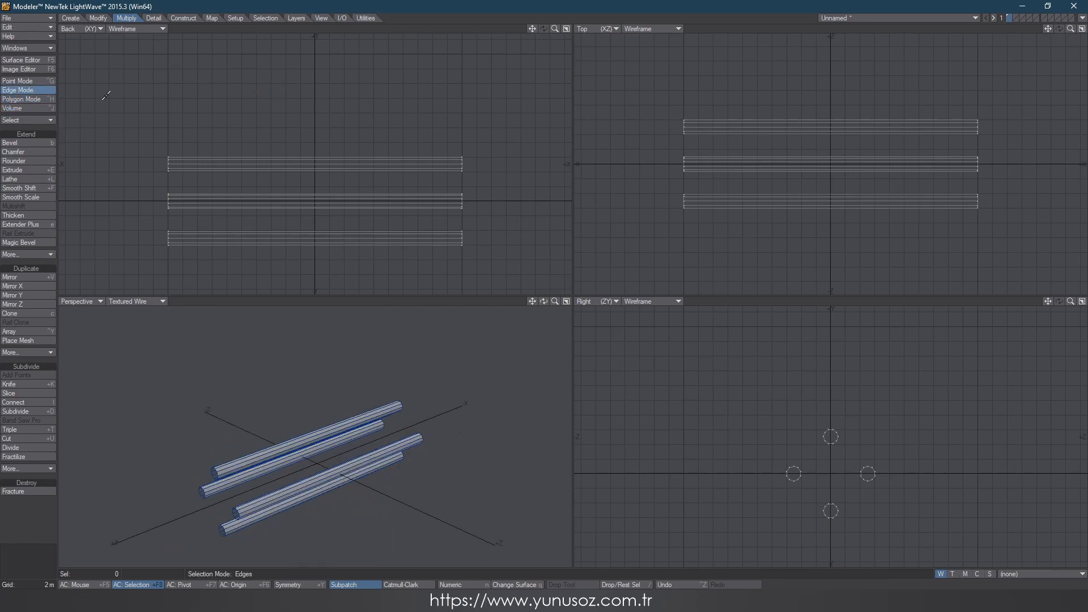
pyautogui.moveTo(737, 100)
pyautogui.mouseDown(button='right')
pyautogui.moveTo(693, 338)
pyautogui.moveTo(1048, 192)
pyautogui.moveTo(711, 78)
pyautogui.moveTo(651, 187)
pyautogui.moveTo(725, 51)
pyautogui.mouseUp(button='right')
pyautogui.moveTo(1019, 89)
pyautogui.keyDown('ctrl'); pyautogui.mouseDown(button='right')
pyautogui.moveTo(873, 134)
pyautogui.moveTo(1014, 122)
pyautogui.mouseUp(button='right'); pyautogui.keyUp('ctrl')
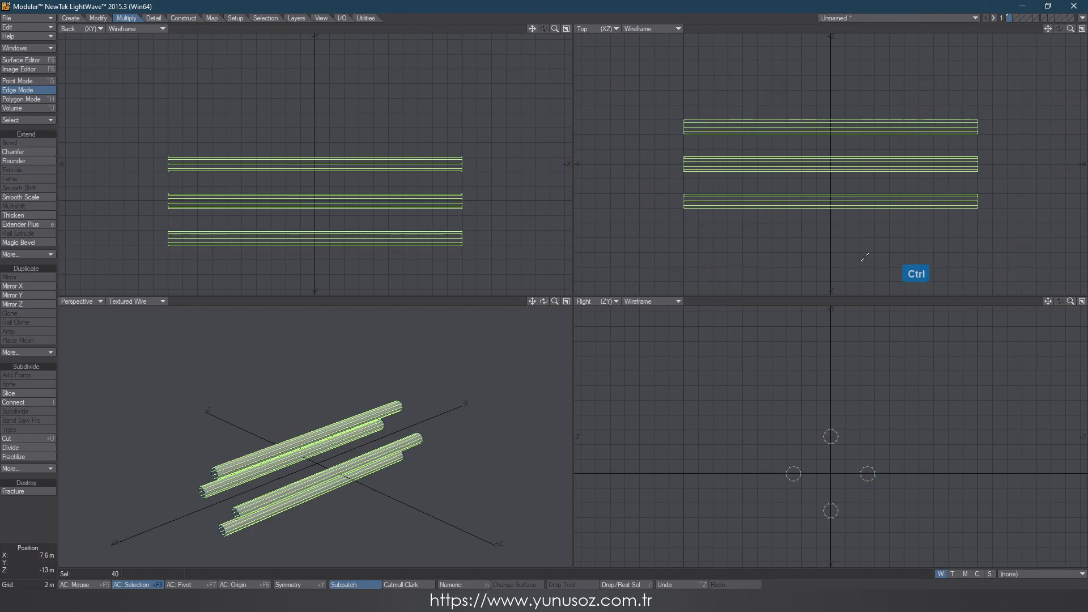
# Step: Start a Cut across the selected edges, adding divisions along the tubes until there are ten, and space them uniformly
pyautogui.click(17, 438)
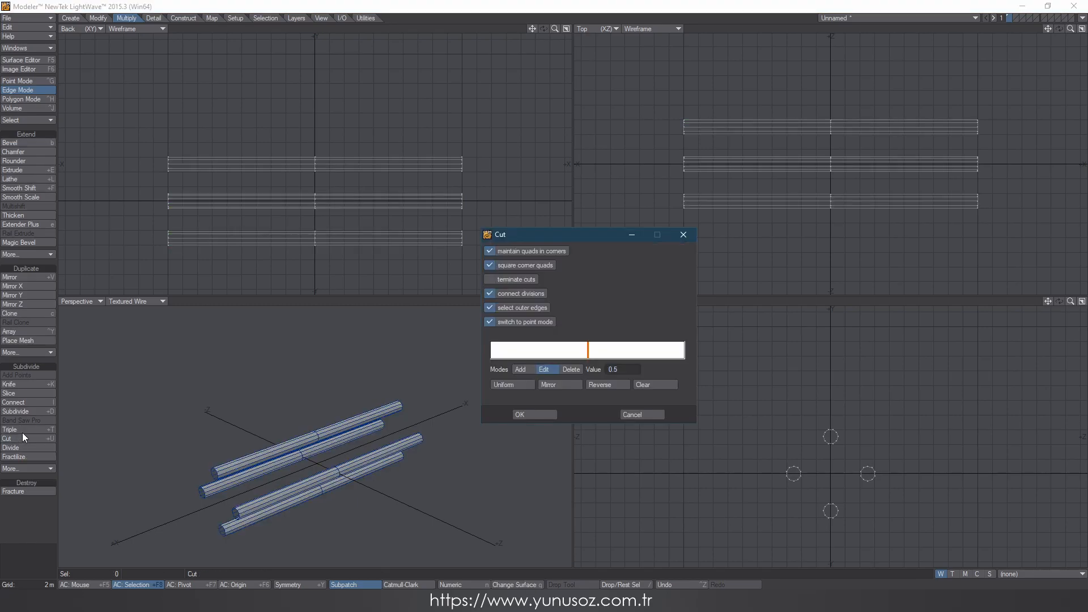
pyautogui.click(524, 369)
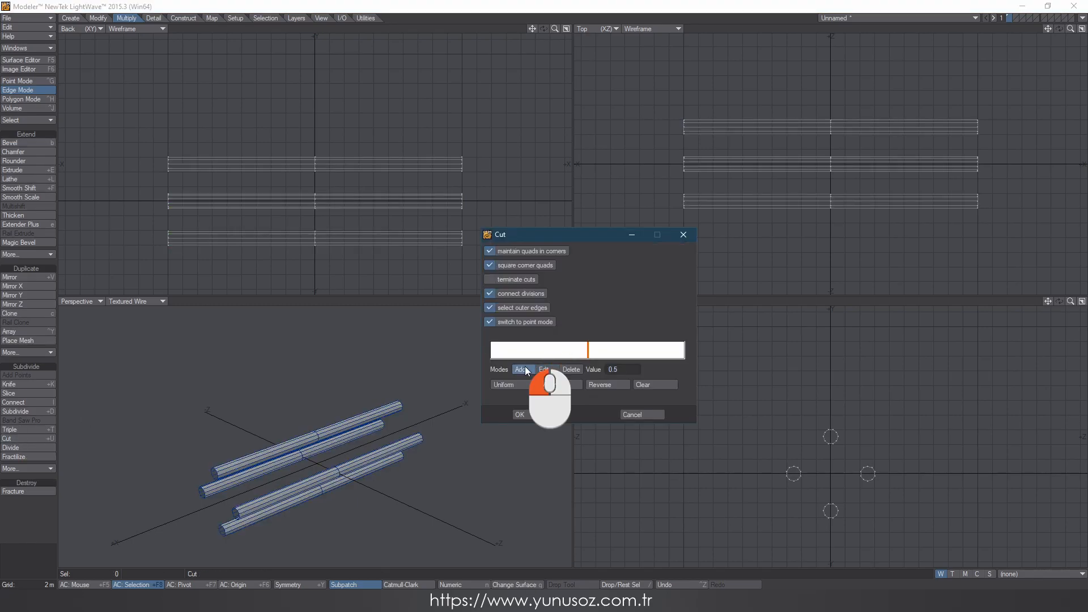
pyautogui.click(505, 354)
pyautogui.click(520, 354)
pyautogui.click(524, 354)
pyautogui.click(544, 354)
pyautogui.click(549, 353)
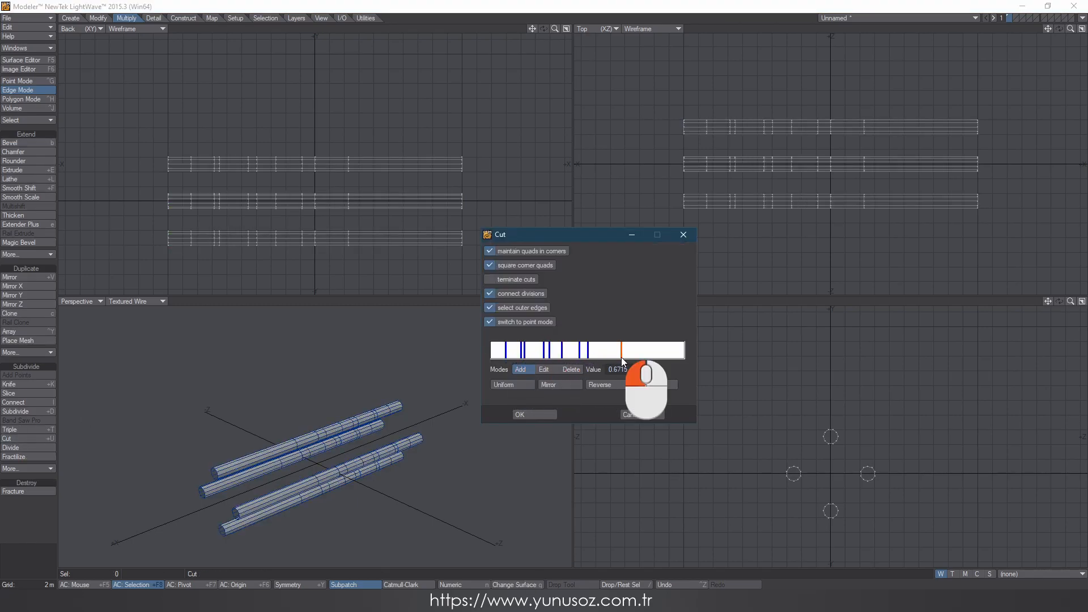
pyautogui.click(505, 386)
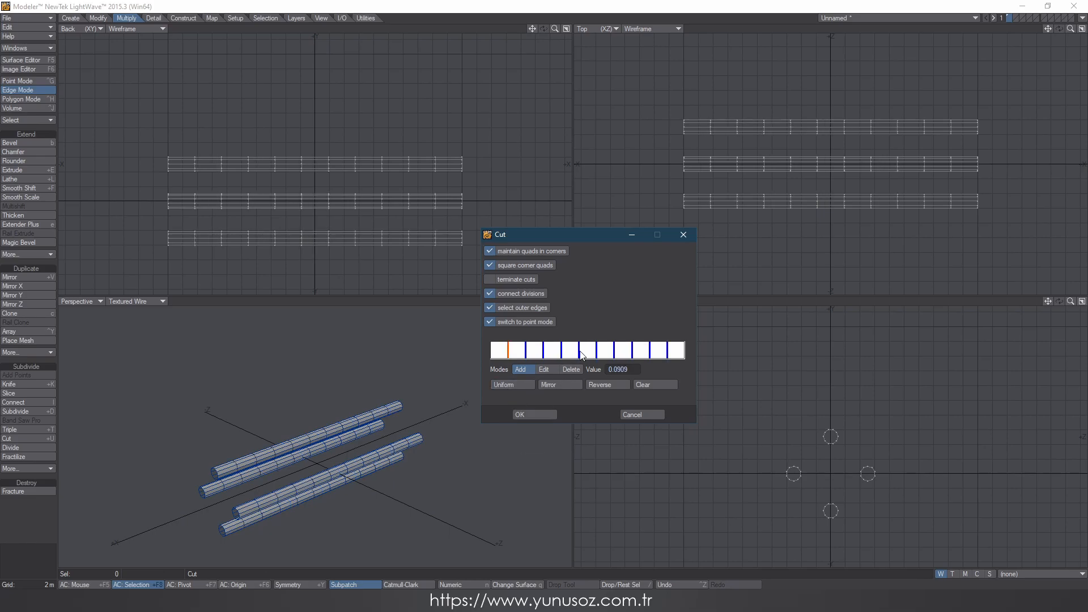
# Step: Add more divisions to the Cut, space them uniformly at 0.05 intervals, apply it and clear the selection
pyautogui.click(567, 354)
pyautogui.click(540, 354)
pyautogui.click(499, 385)
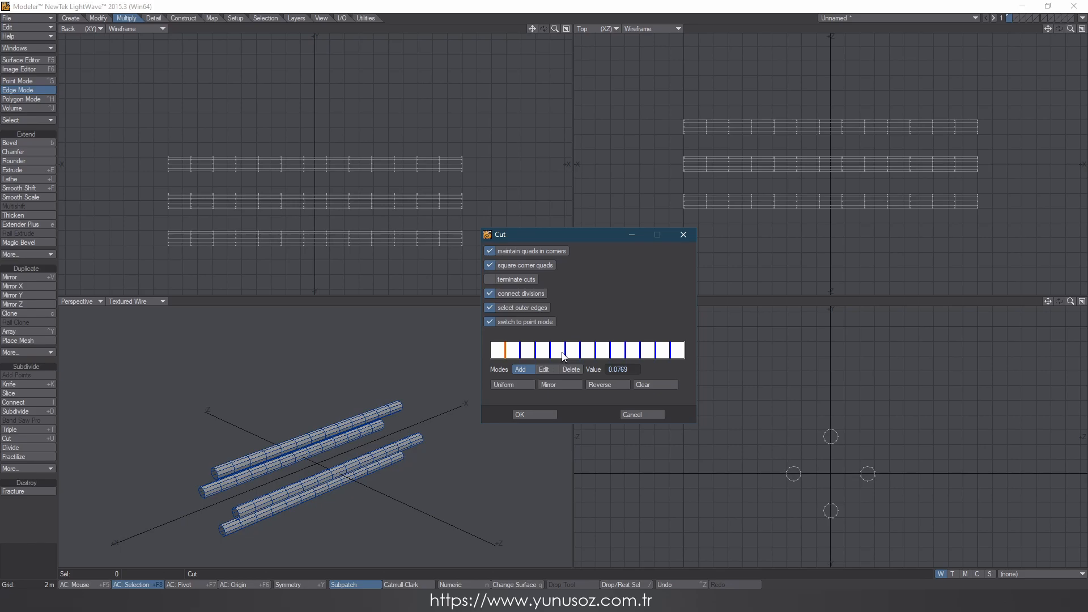
pyautogui.click(499, 385)
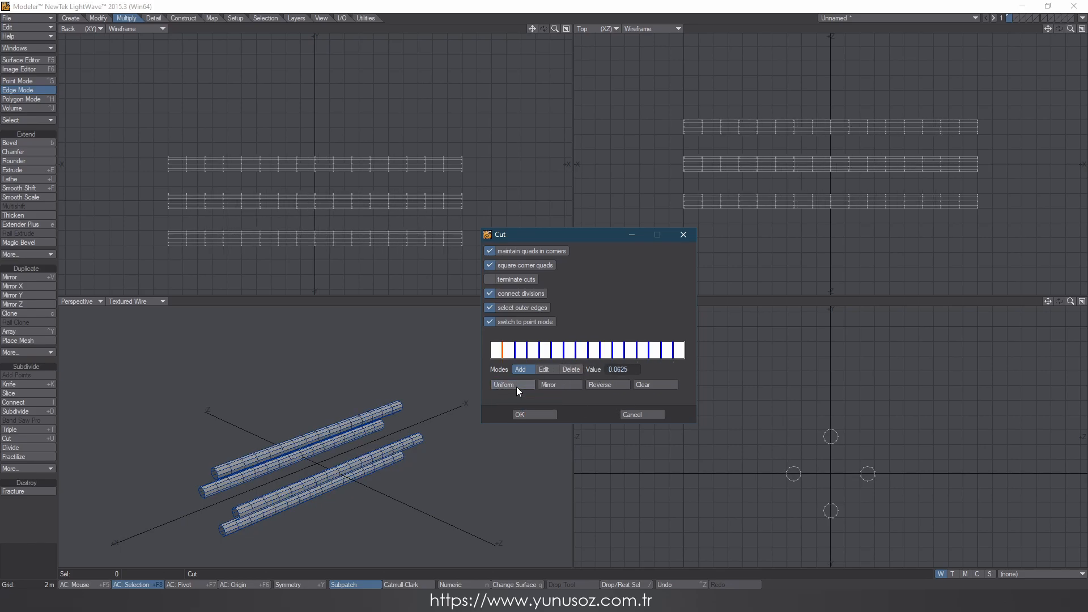
pyautogui.click(594, 352)
pyautogui.click(518, 386)
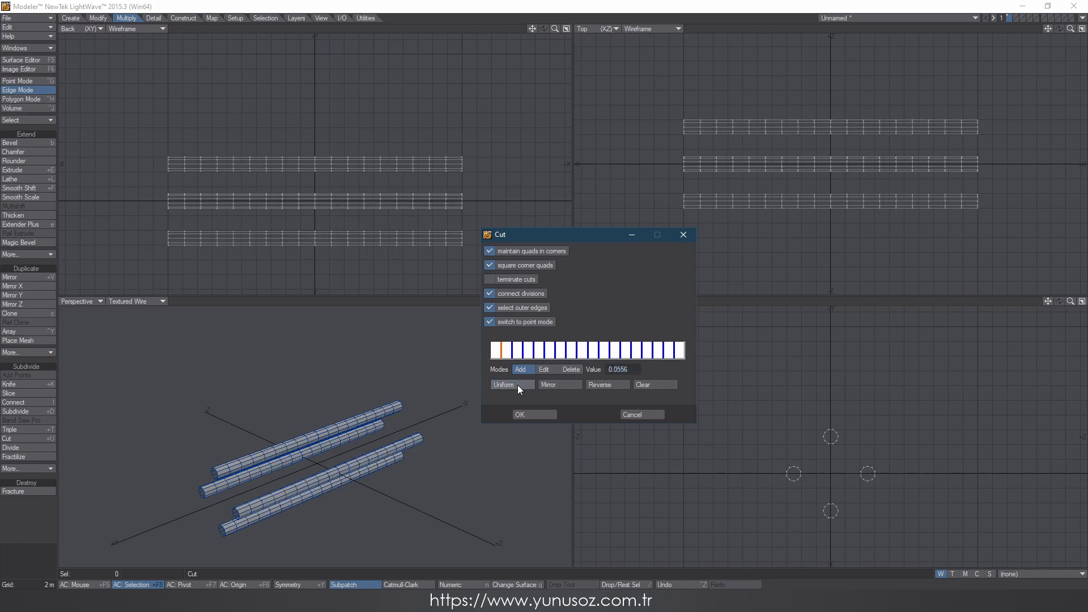
pyautogui.click(547, 355)
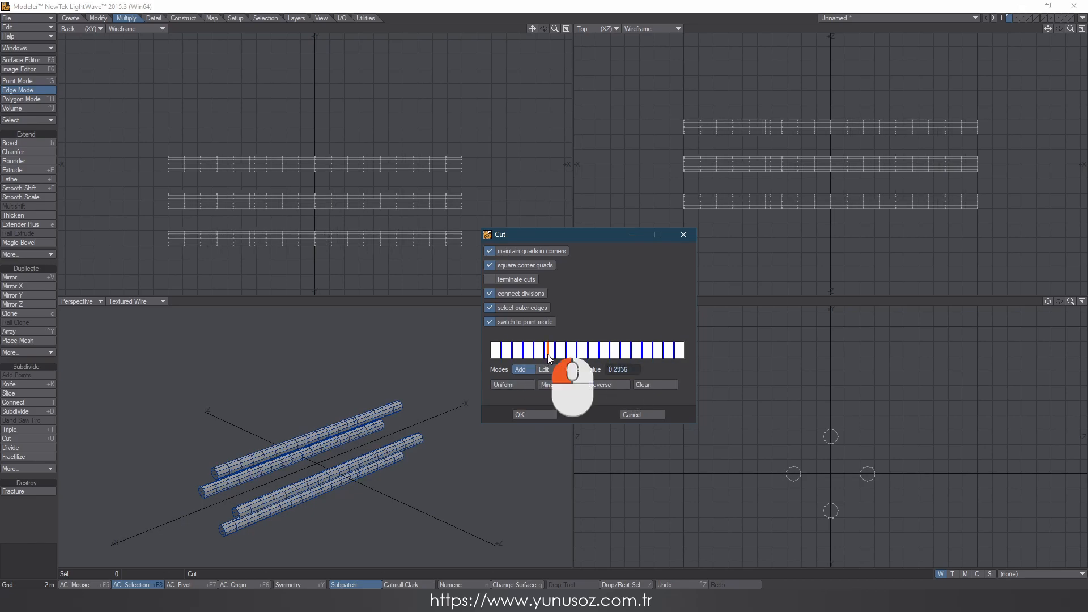
pyautogui.click(526, 386)
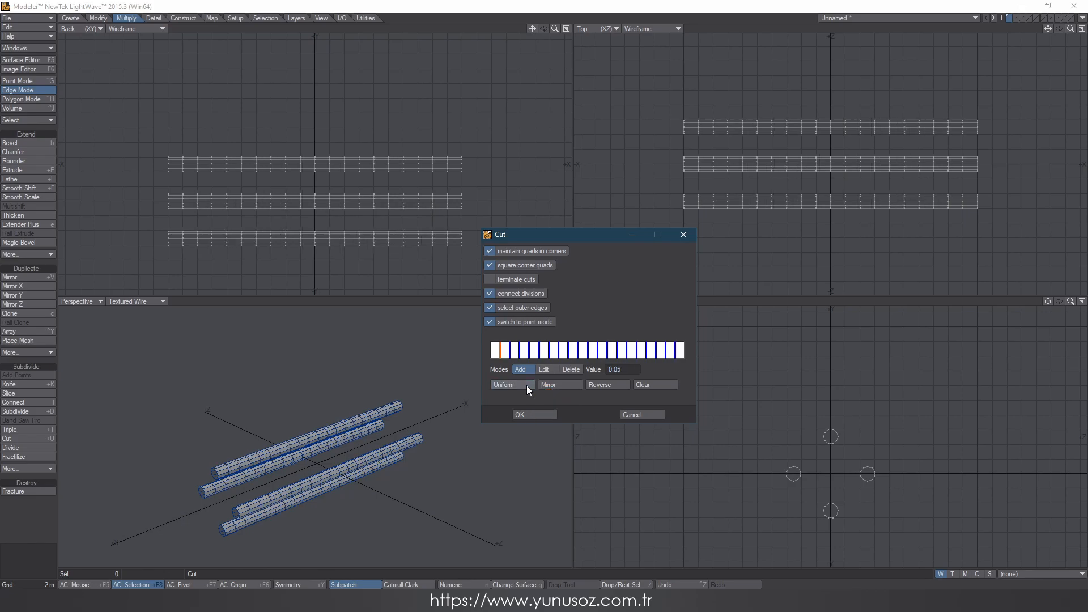
pyautogui.click(532, 415)
pyautogui.press('/')
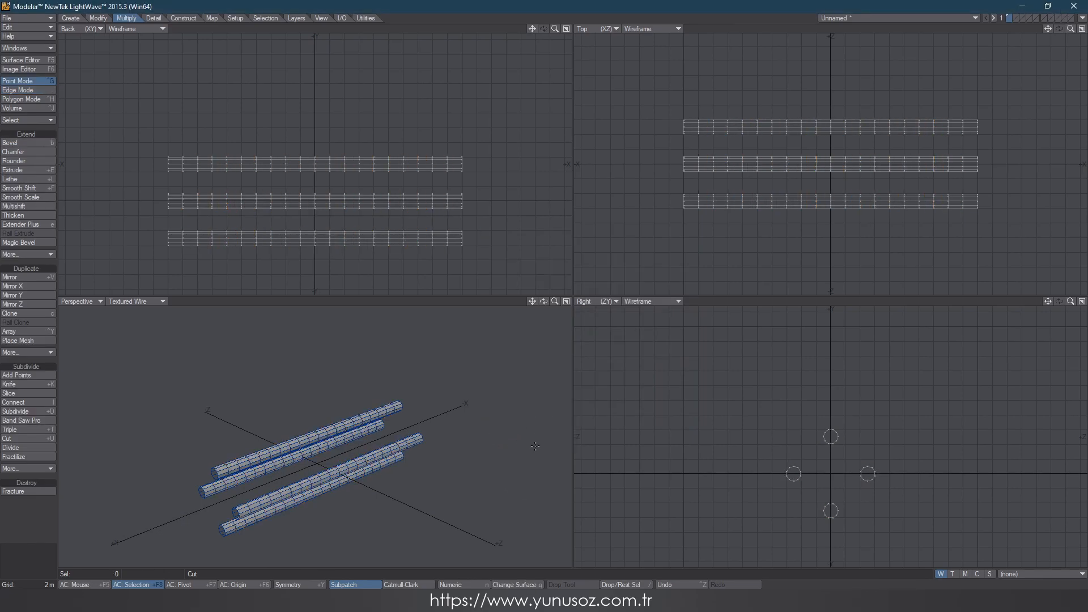
# Step: Twist the four tubes around the X axis through the origin into intertwined helical strands, constraining the angle
pyautogui.click(98, 17)
pyautogui.click(14, 286)
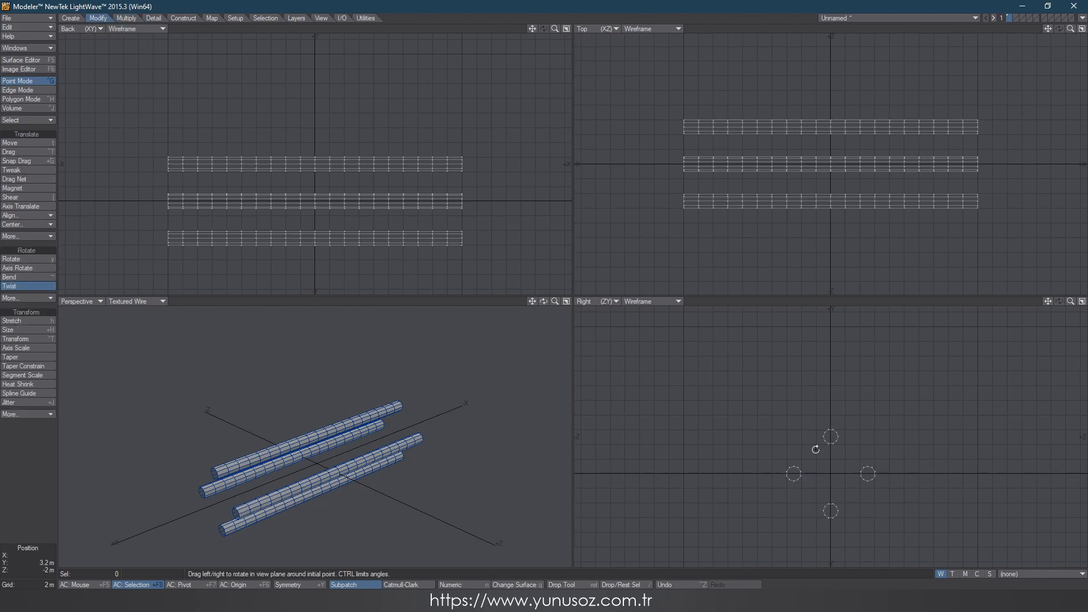
pyautogui.keyDown('ctrl'); pyautogui.moveTo(831, 474); pyautogui.dragTo(1025, 473); pyautogui.keyUp('ctrl')
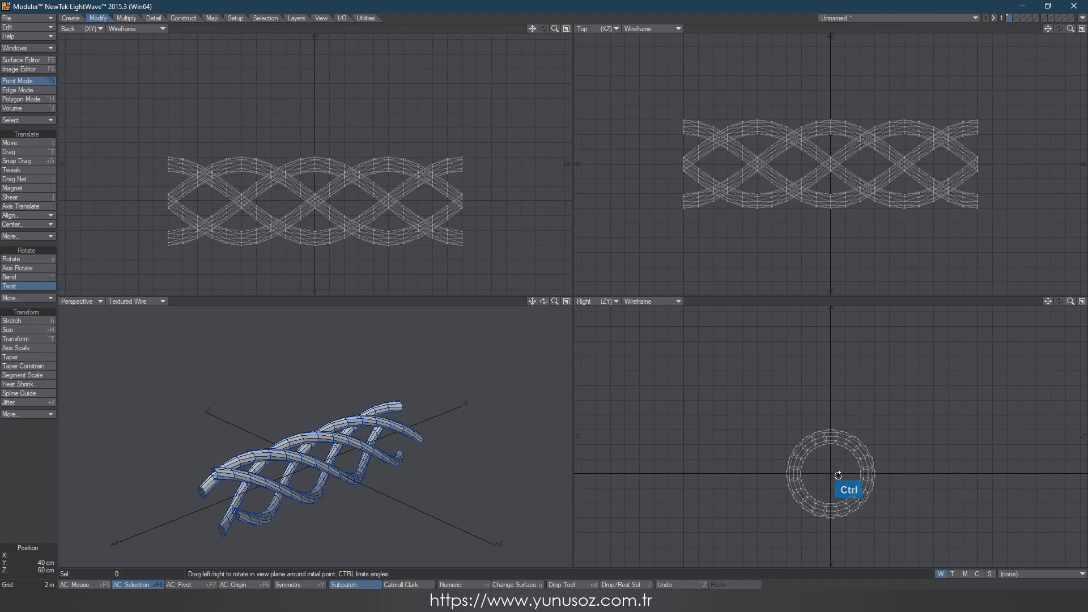
pyautogui.press('space')
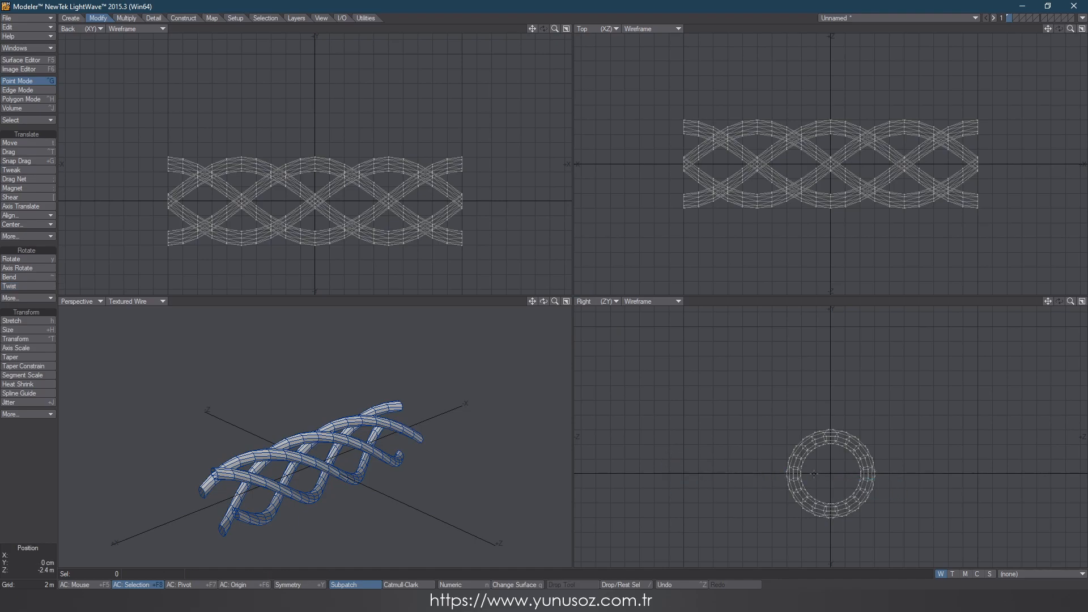
# Step: Centre the twisted strands and bend them lengthwise into a closed ring, constraining the bend angle
pyautogui.press('F2')
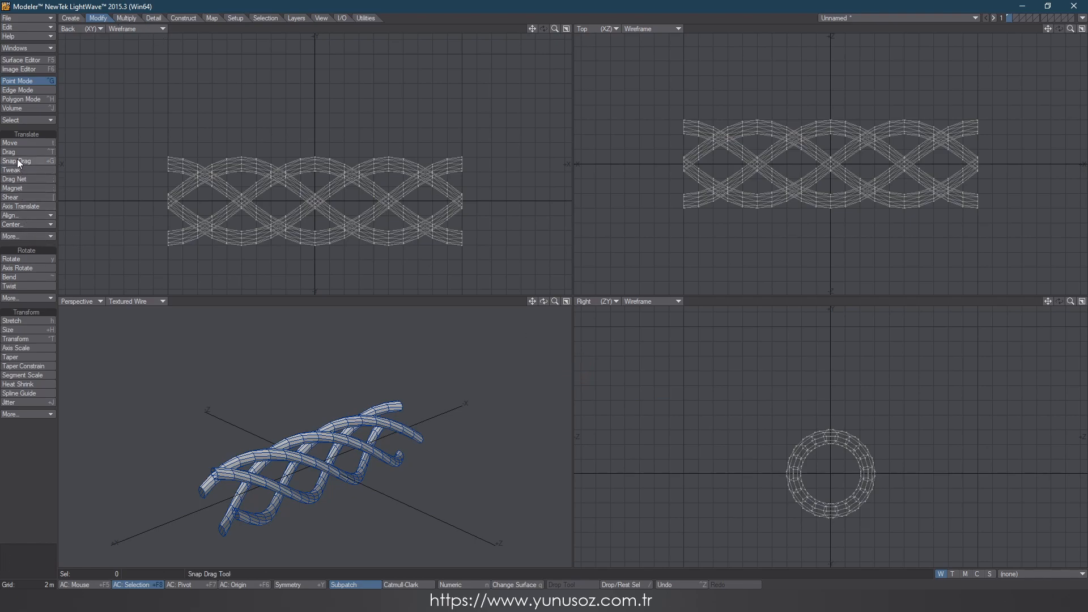
pyautogui.keyDown('ctrl'); pyautogui.keyDown('alt'); pyautogui.moveTo(717, 452); pyautogui.dragTo(819, 399); pyautogui.keyUp('alt'); pyautogui.keyUp('ctrl')
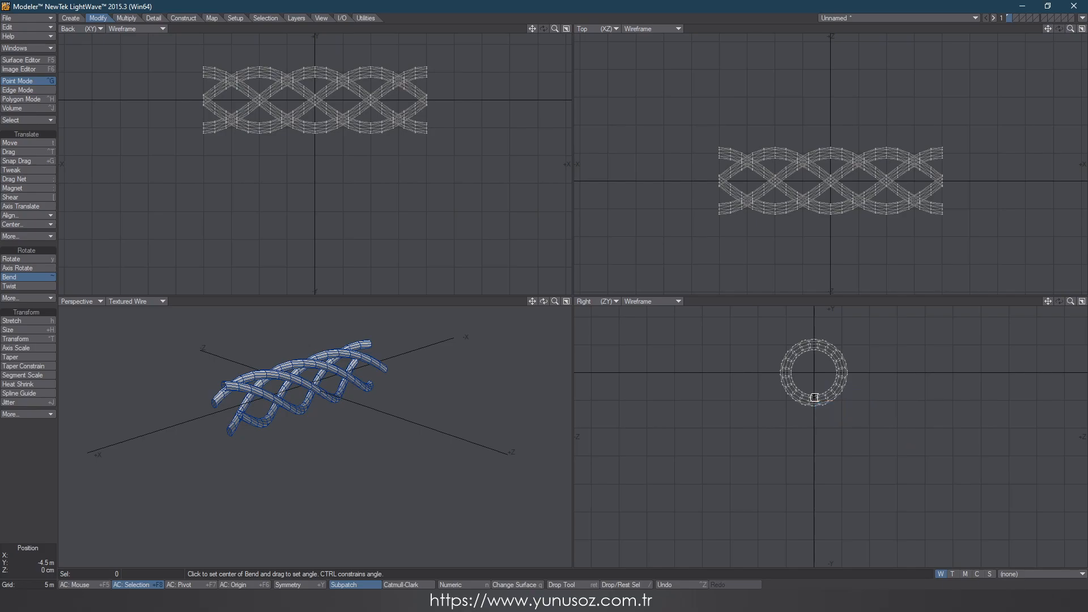
pyautogui.keyDown('ctrl'); pyautogui.moveTo(814, 396); pyautogui.dragTo(623, 391); pyautogui.keyUp('ctrl')
pyautogui.keyDown('ctrl'); pyautogui.moveTo(814, 442); pyautogui.dragTo(821, 557); pyautogui.keyUp('ctrl')
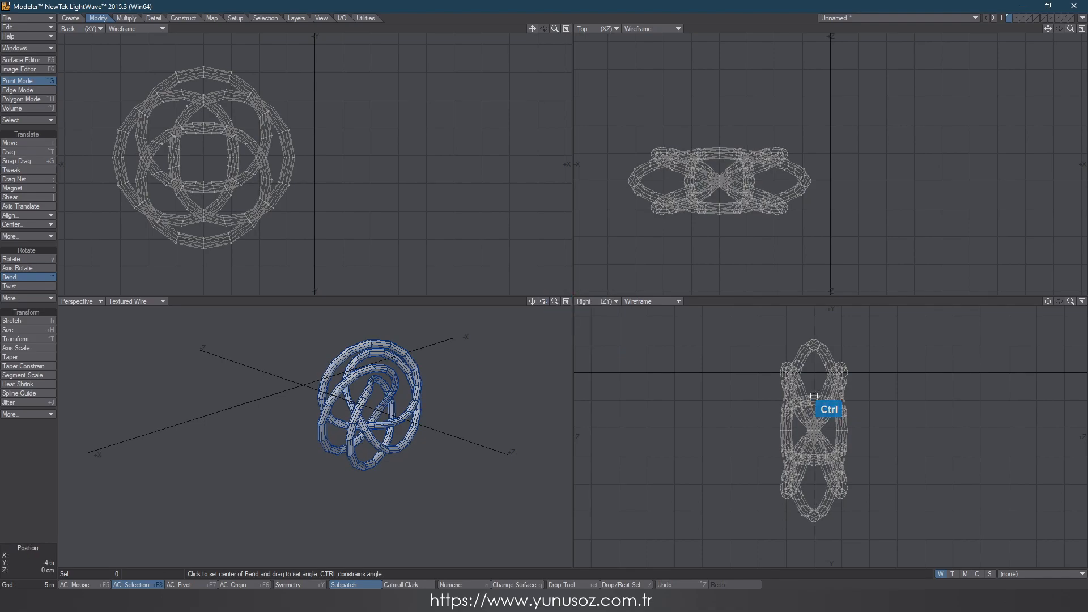
pyautogui.press('space')
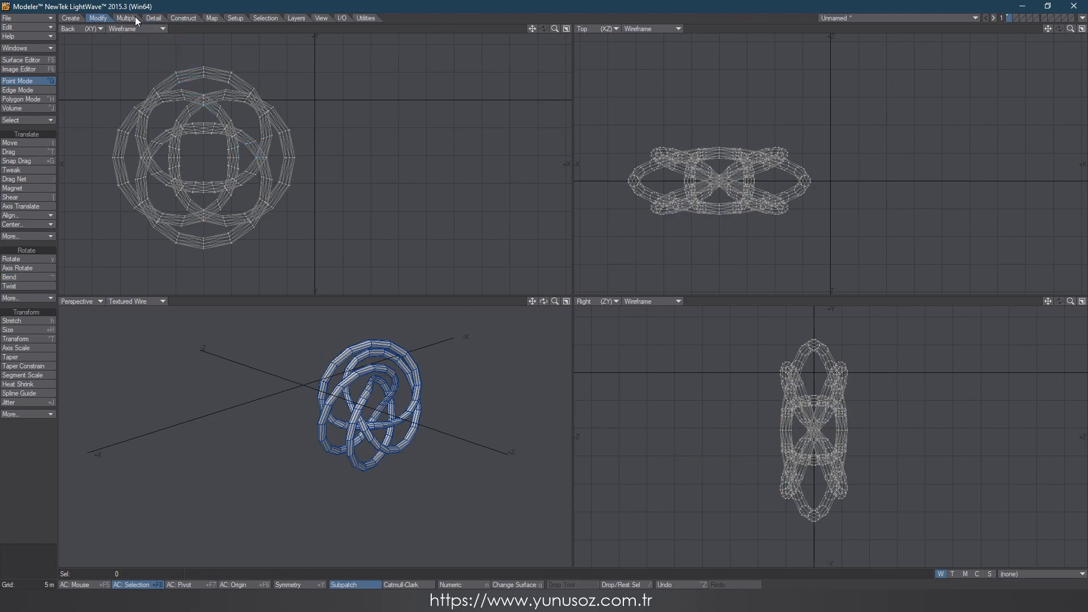
# Step: Merge the coincident points where the ends of the bent strands meet
pyautogui.click(135, 21)
pyautogui.click(151, 18)
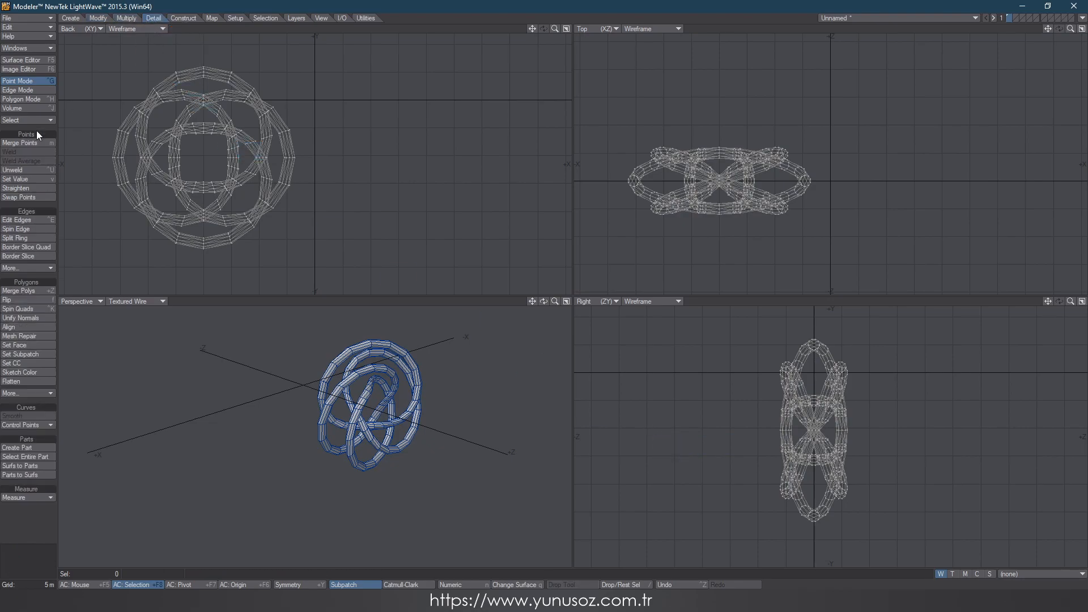
pyautogui.click(21, 143)
pyautogui.click(647, 245)
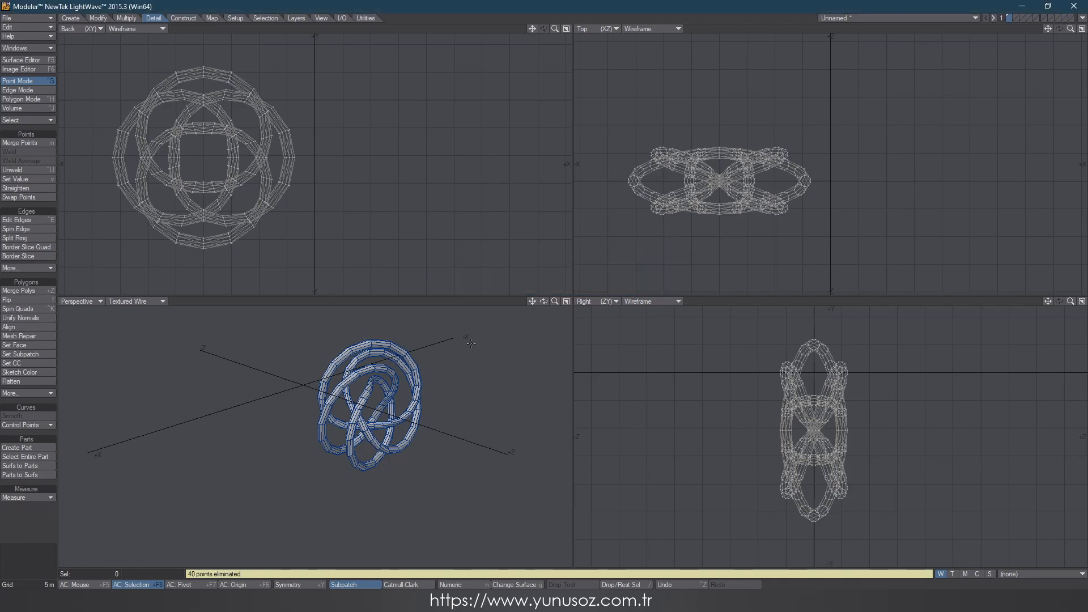
# Step: Preview the interwoven ring as smooth subpatches and switch it back to plain polygons
pyautogui.keyDown('alt'); pyautogui.moveTo(351, 420); pyautogui.dragTo(402, 406); pyautogui.keyUp('alt')
pyautogui.press('Tab')
pyautogui.press('Tab')
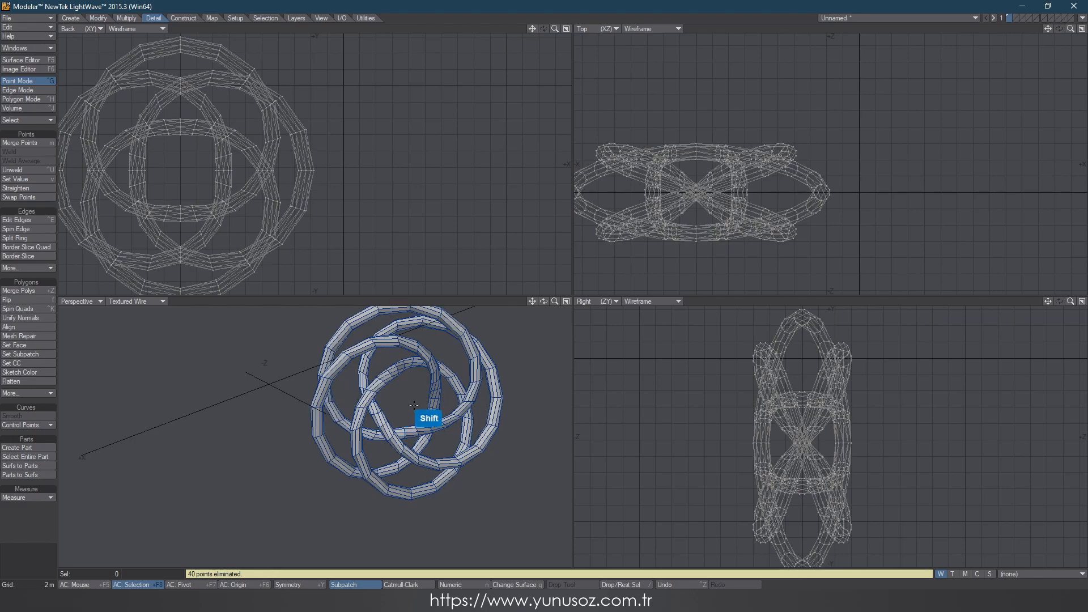
# Step: Thicken the tubes of the ring with Smooth Shift and rest the knot centred on the ground
pyautogui.hotkey('shift', 'f')
pyautogui.keyDown('ctrl'); pyautogui.moveTo(412, 401); pyautogui.dragTo(349, 472); pyautogui.keyUp('ctrl')
pyautogui.press('Return')
pyautogui.press('a')
pyautogui.press('F3')
pyautogui.click(634, 247)
pyautogui.press('a')
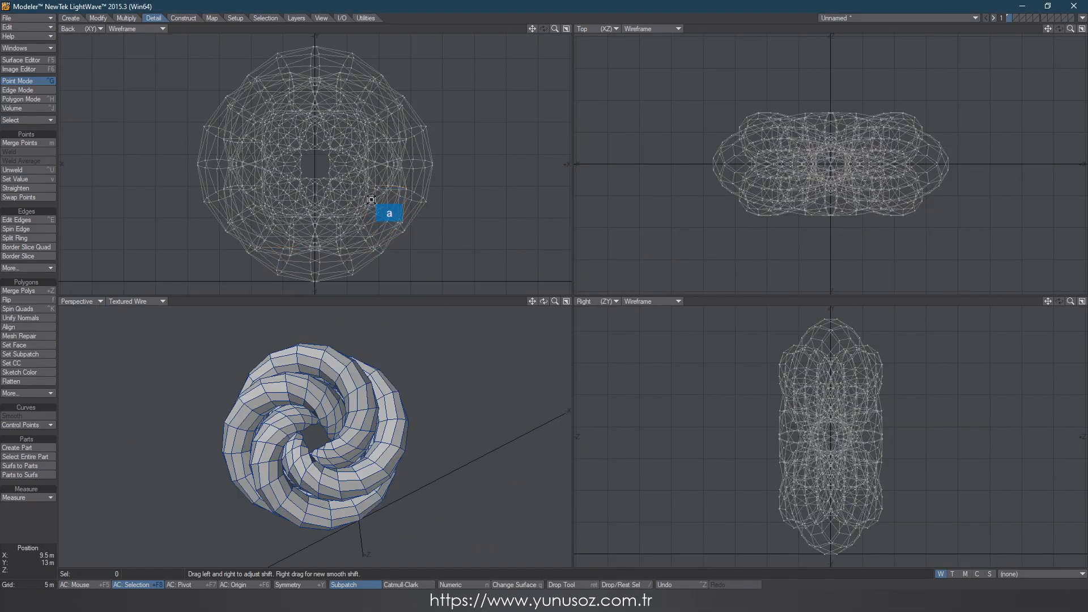
# Step: Convert the thickened knot to smooth subpatches
pyautogui.press('Tab')
pyautogui.press('Tab')
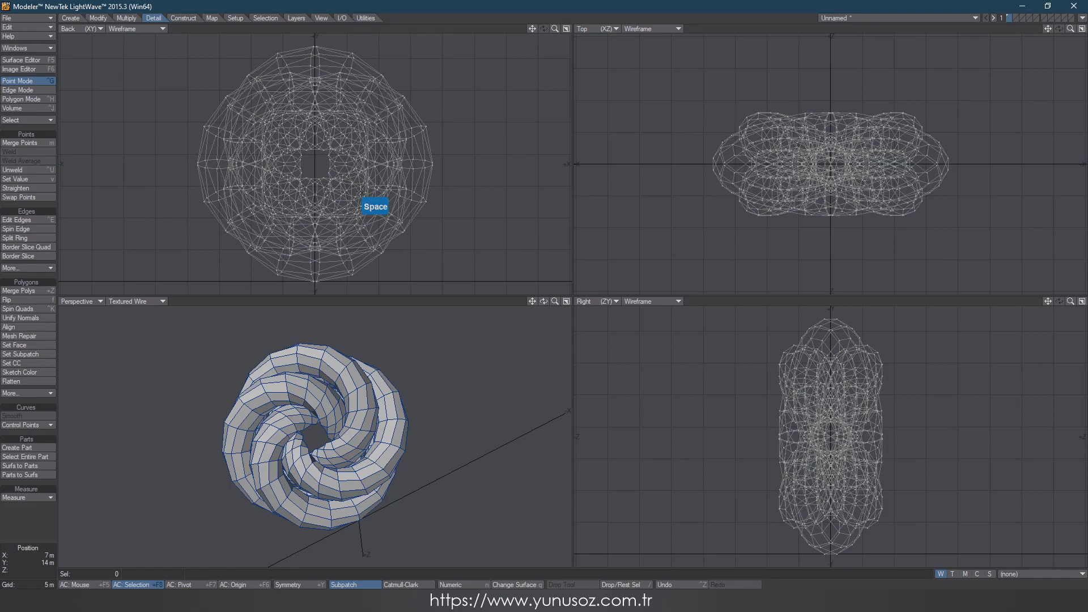
pyautogui.press('Tab')
# Step: Select all polygons of the knot and assign them a surface named torusKnot with smoothing enabled
pyautogui.press('"')
pyautogui.press('space')
pyautogui.press('space')
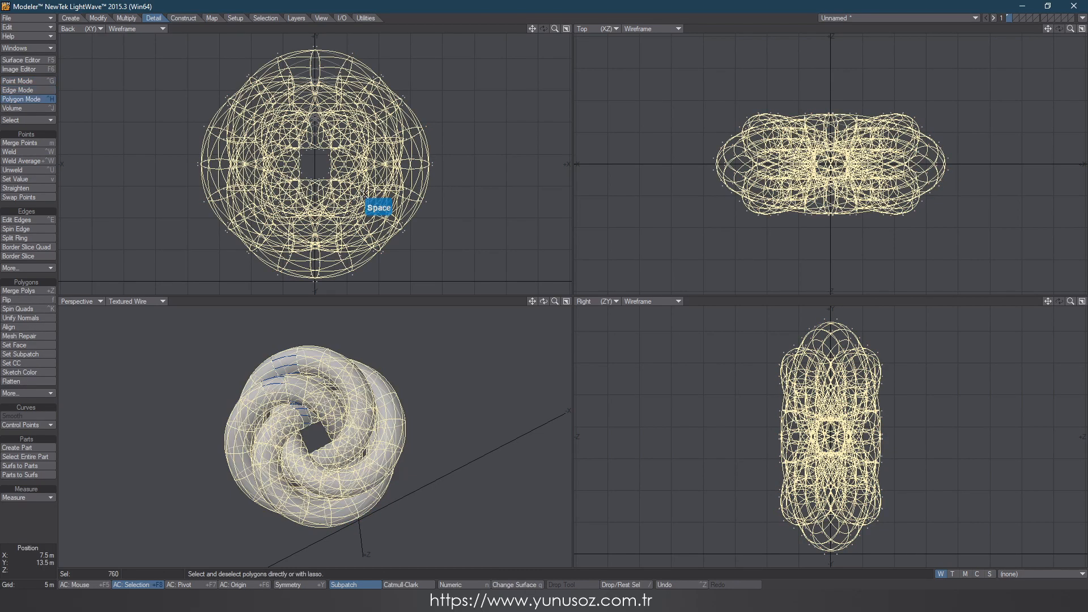
pyautogui.moveTo(461, 406); pyautogui.dragTo(462, 407, button='right')
pyautogui.press('"')
pyautogui.press('q')
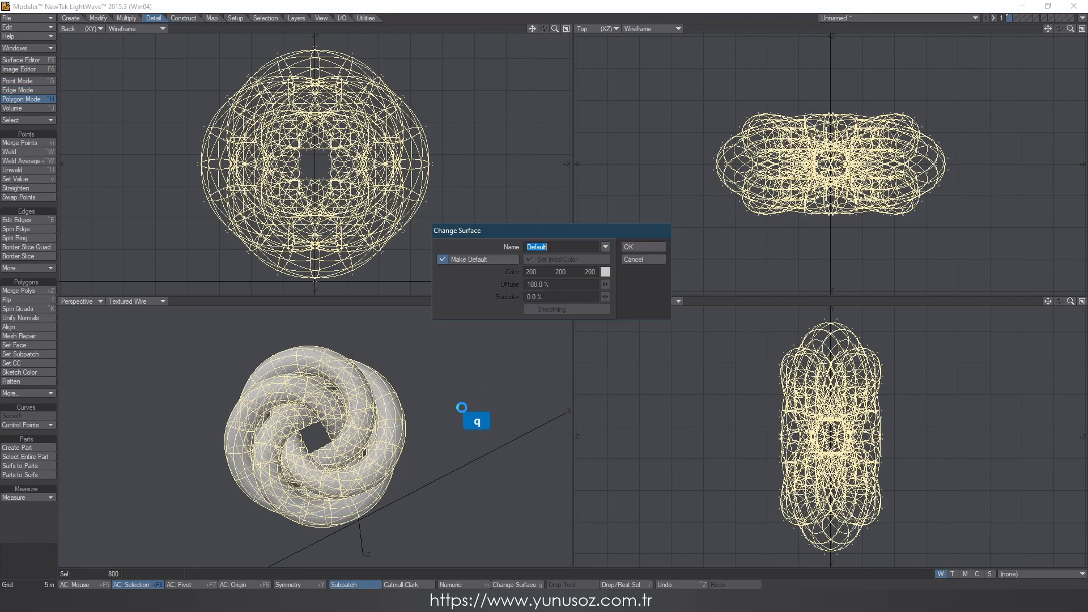
pyautogui.write('torusKnot')
pyautogui.click(553, 308)
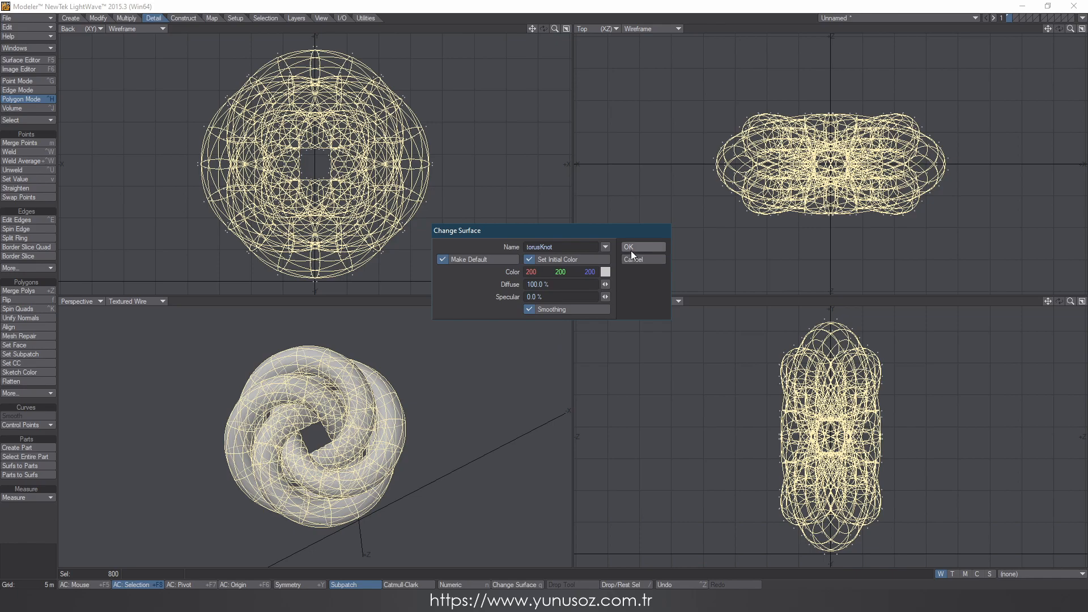
pyautogui.click(630, 248)
pyautogui.press('/')
# Step: Save the object as torusKnot and send it to LightWave Layout
pyautogui.press('s')
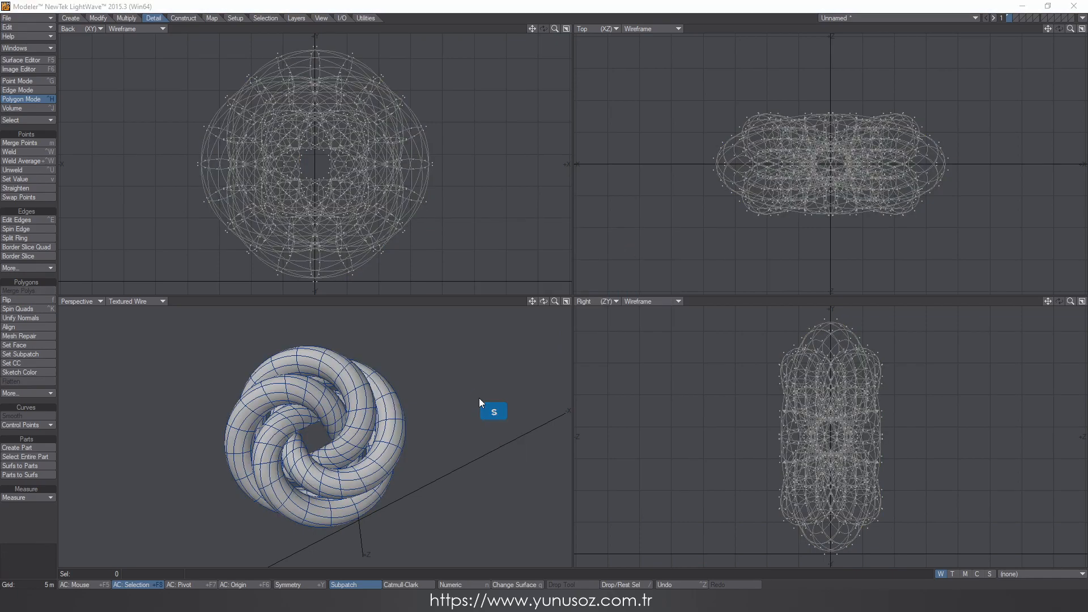
pyautogui.press('Escape')
pyautogui.write('s')
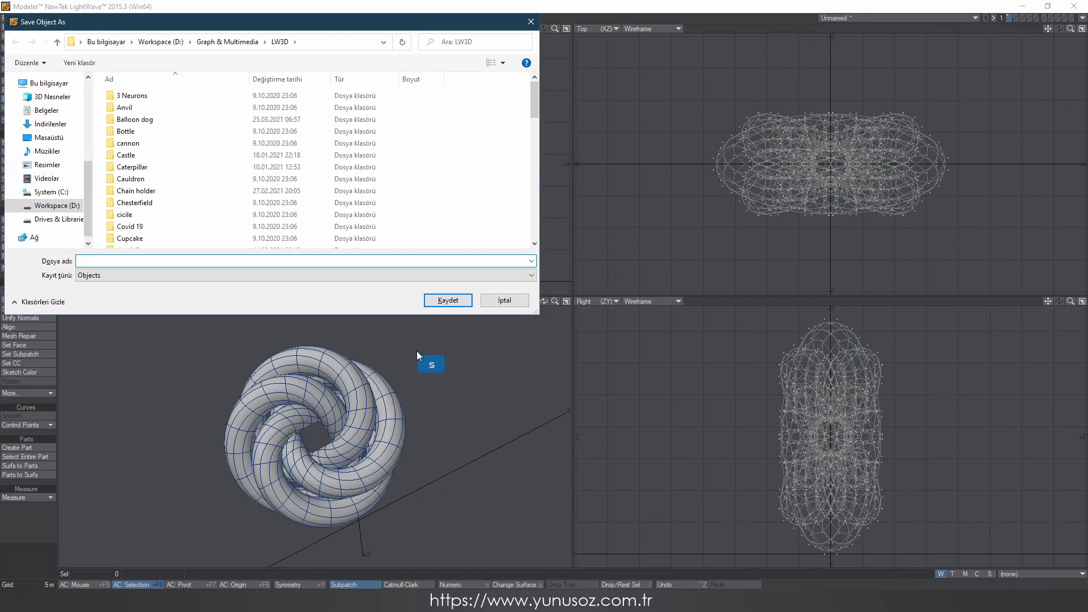
pyautogui.write('torusKnot')
pyautogui.click(442, 300)
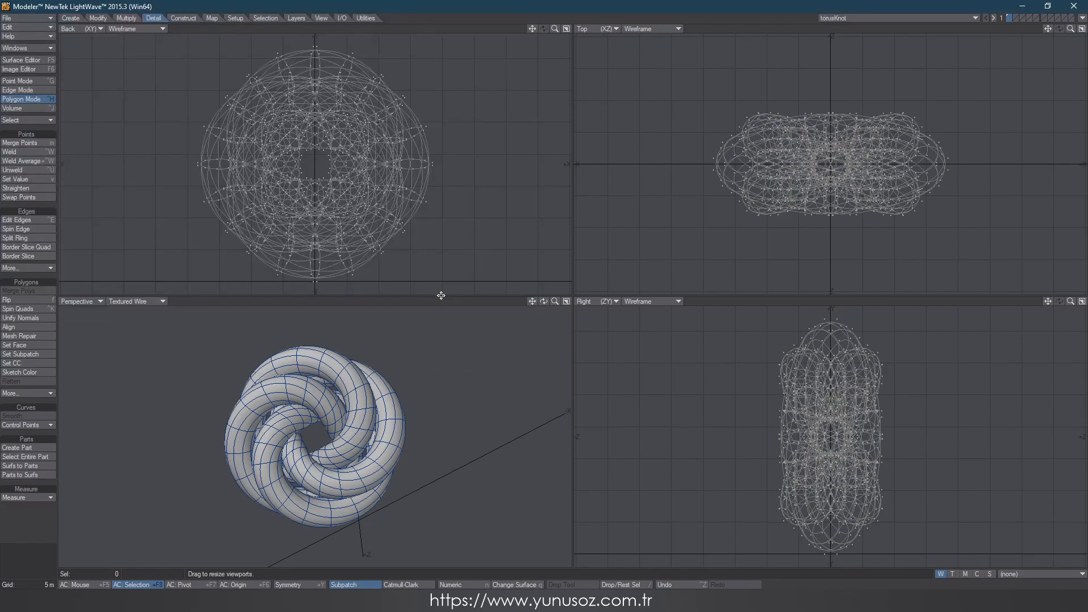
pyautogui.click(1081, 22)
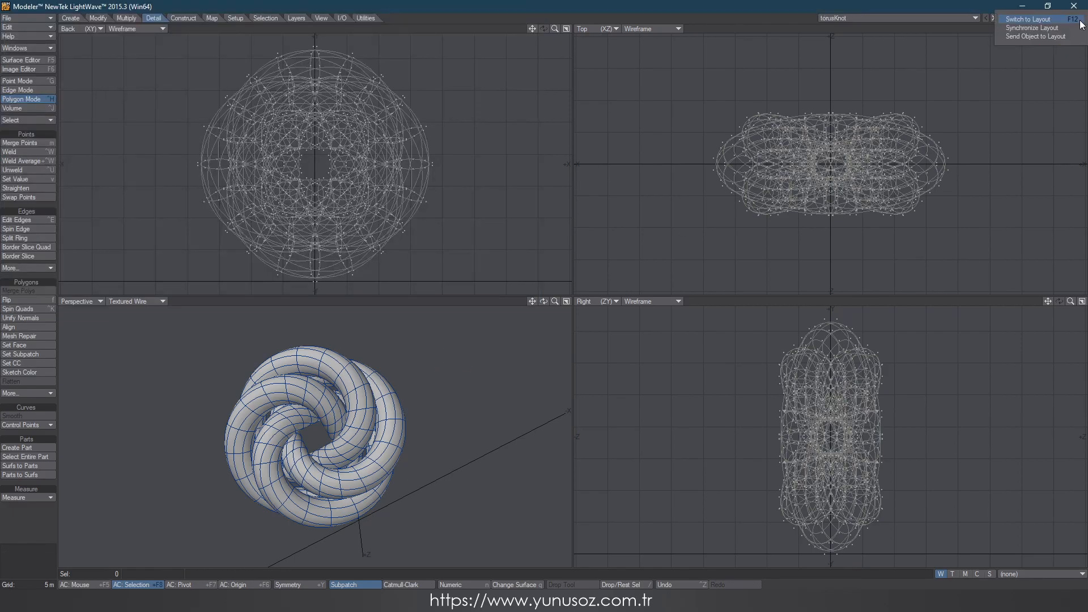
pyautogui.click(1055, 38)
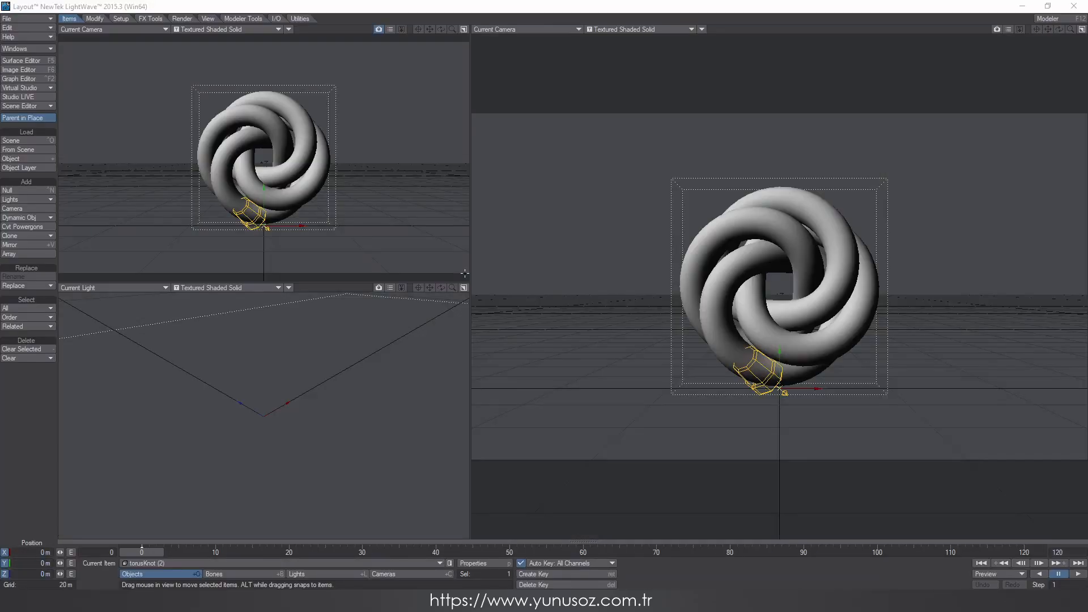
# Step: Clear the duplicate object torusKnot (2) from the scene
pyautogui.moveTo(524, 560)
pyautogui.click(606, 516)
pyautogui.click(474, 544)
pyautogui.click(449, 562)
pyautogui.press('-')
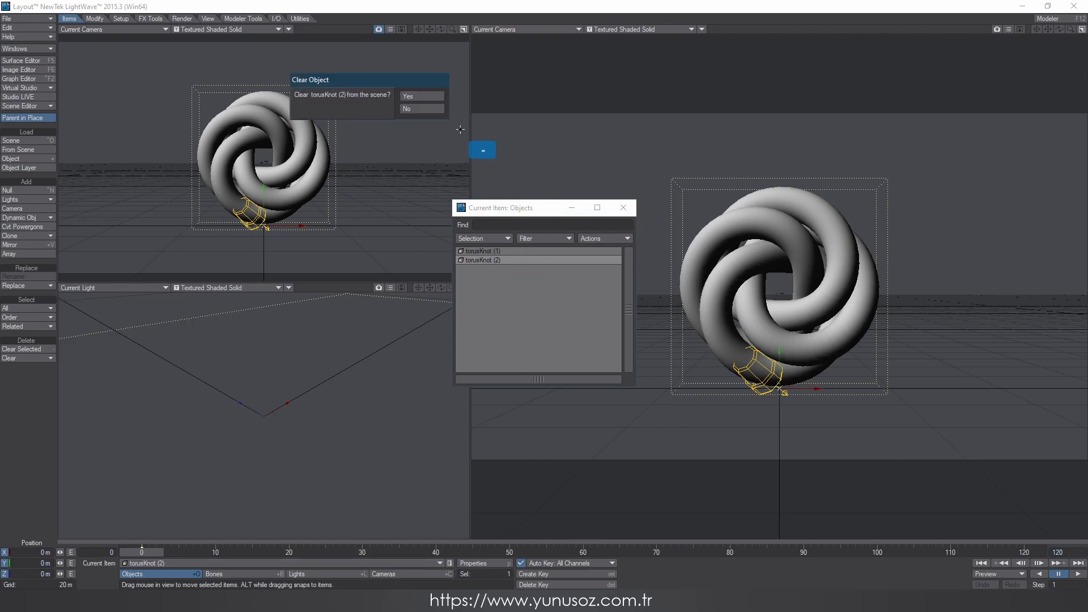
pyautogui.click(424, 98)
pyautogui.click(624, 207)
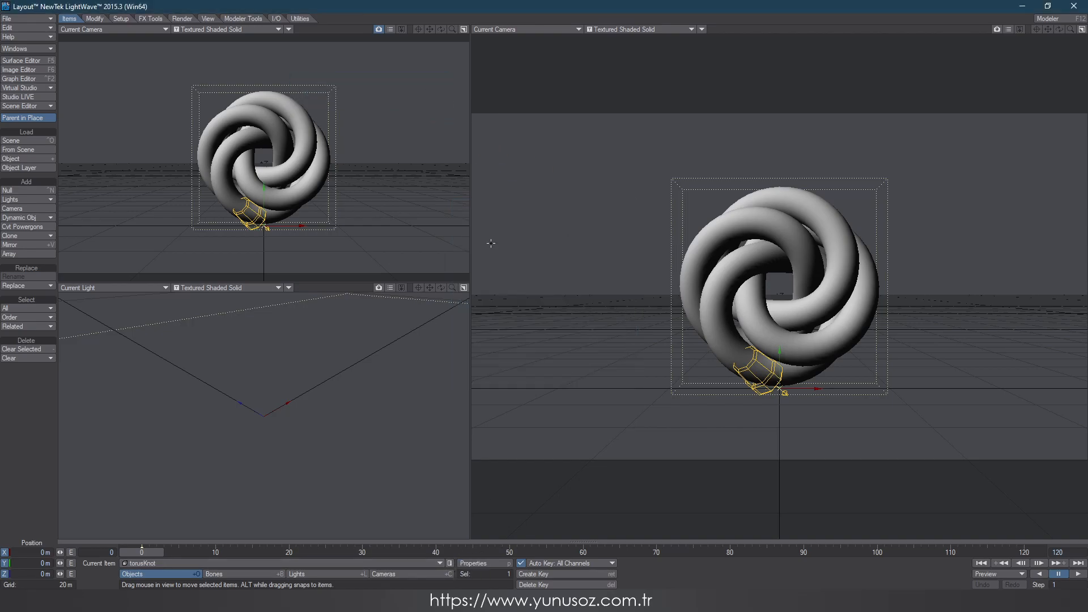
# Step: Move the camera closer to the knot, to about X -43.6 m, Y 40.6 m, Z -103.4 m
pyautogui.click(410, 574)
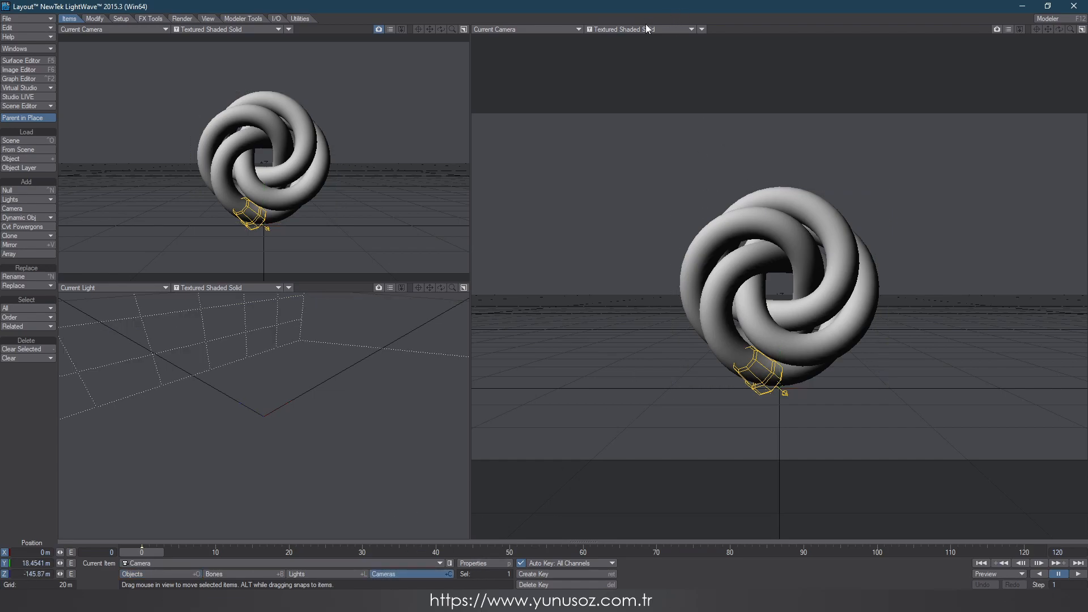
pyautogui.press('4')
pyautogui.press('1')
pyautogui.press('2')
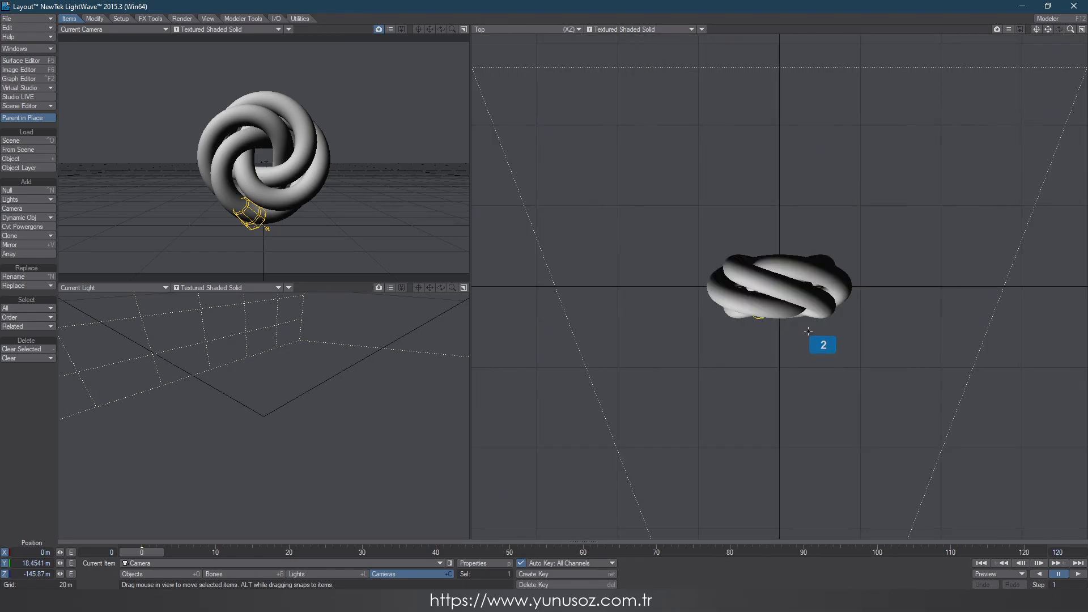
pyautogui.moveTo(789, 499); pyautogui.dragTo(792, 397)
pyautogui.moveTo(850, 415); pyautogui.dragTo(706, 420)
pyautogui.press('1')
pyautogui.moveTo(674, 269); pyautogui.dragTo(670, 202)
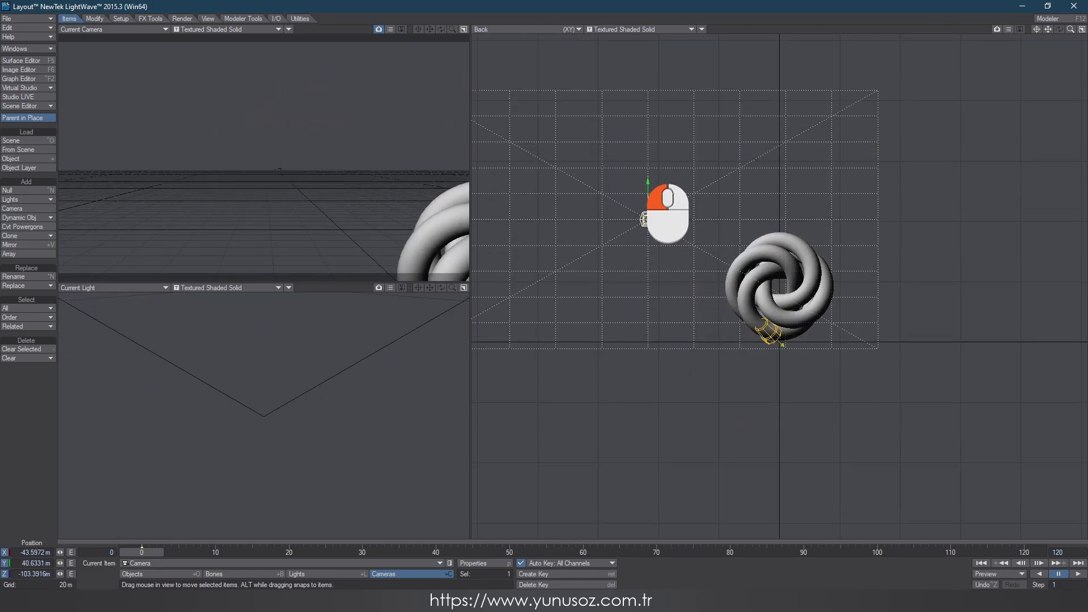
# Step: Rotate the camera down towards the knot and shift it to about X -25 m to centre the knot in frame
pyautogui.press('y')
pyautogui.moveTo(759, 218); pyautogui.dragTo(822, 287)
pyautogui.press('t')
pyautogui.moveTo(686, 251); pyautogui.dragTo(742, 255)
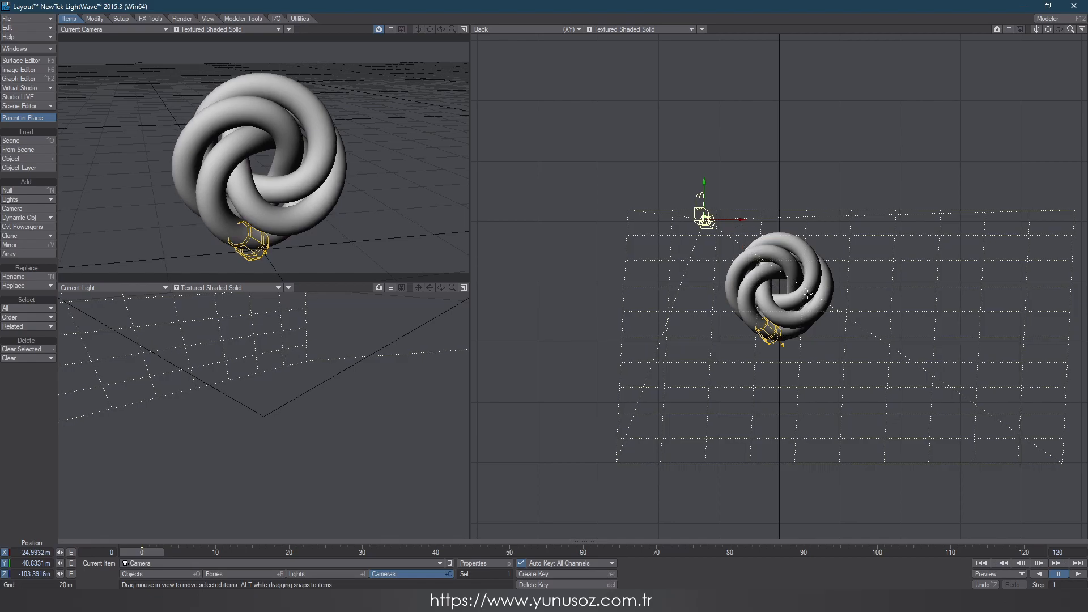
# Step: Move the light in front of and above the knot at about Z -46.9 m, and aim it with heading 21.8° and pitch 22.3°
pyautogui.hotkey('shift', 'l')
pyautogui.press('2')
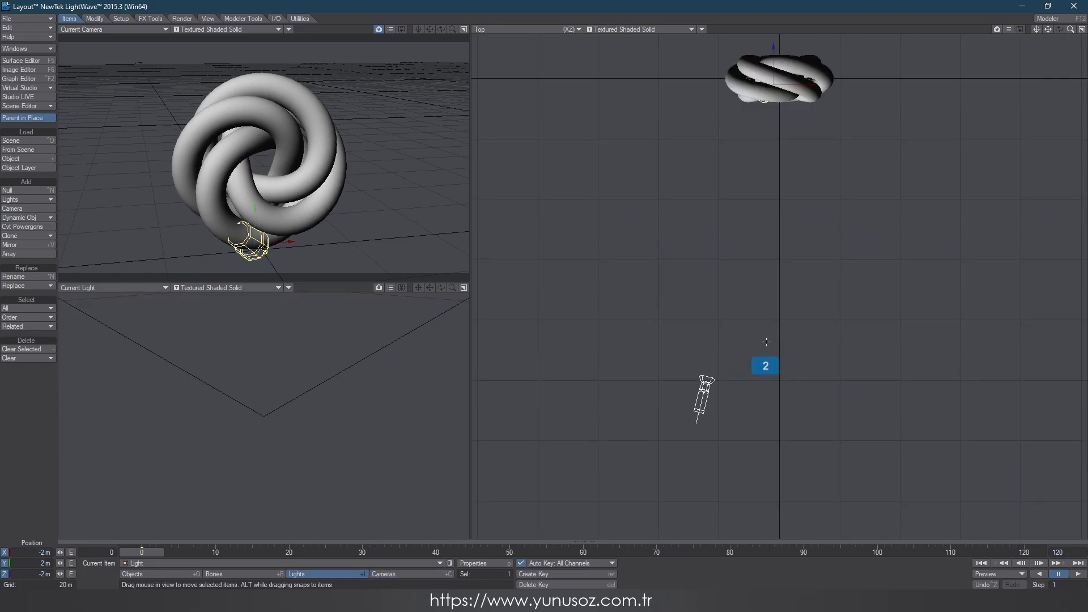
pyautogui.moveTo(776, 67); pyautogui.dragTo(726, 224)
pyautogui.press('1')
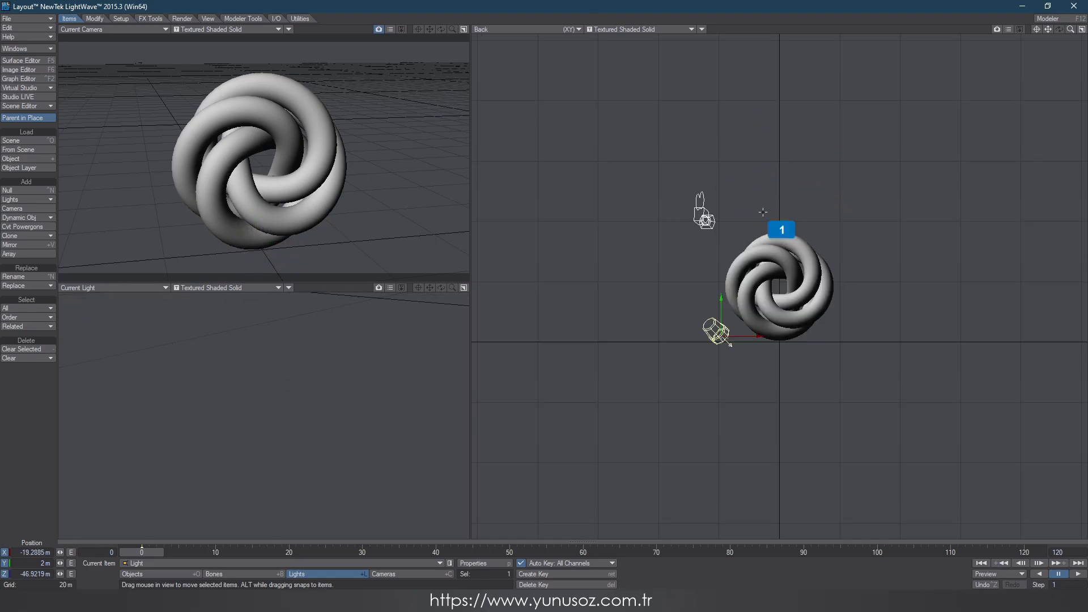
pyautogui.moveTo(725, 322); pyautogui.dragTo(763, 219)
pyautogui.press('y')
pyautogui.moveTo(872, 220); pyautogui.dragTo(745, 152)
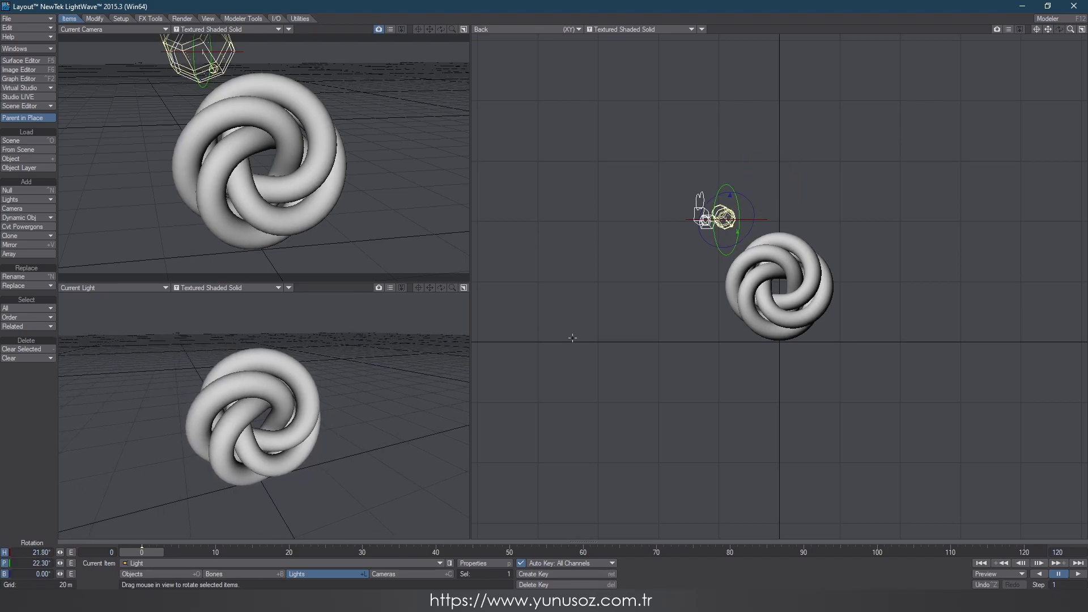
# Step: Change the light's type to Area
pyautogui.press('p')
pyautogui.click(304, 227)
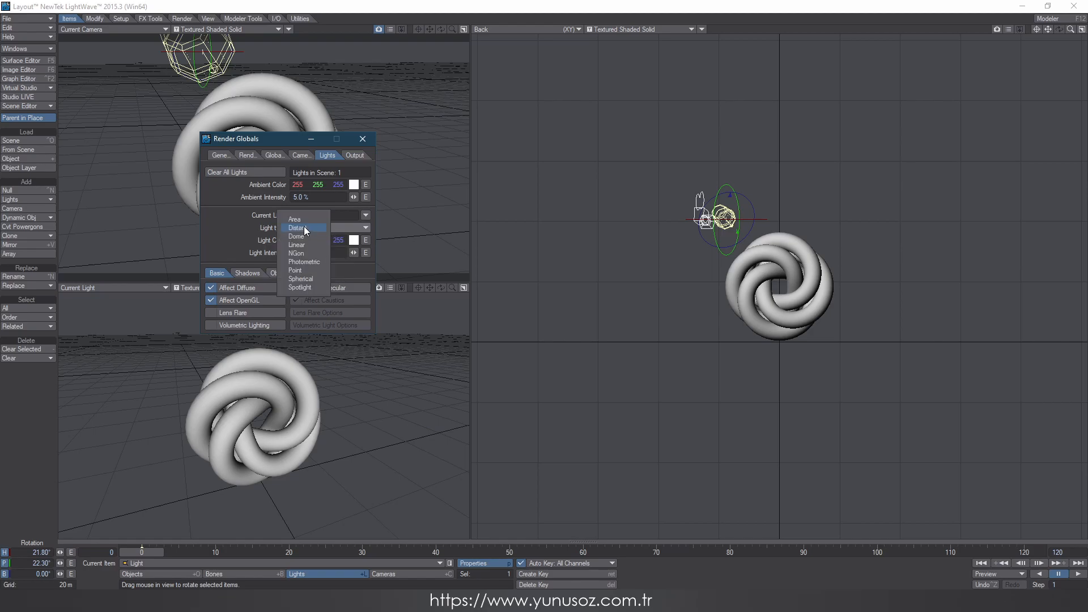
pyautogui.click(305, 221)
pyautogui.click(362, 139)
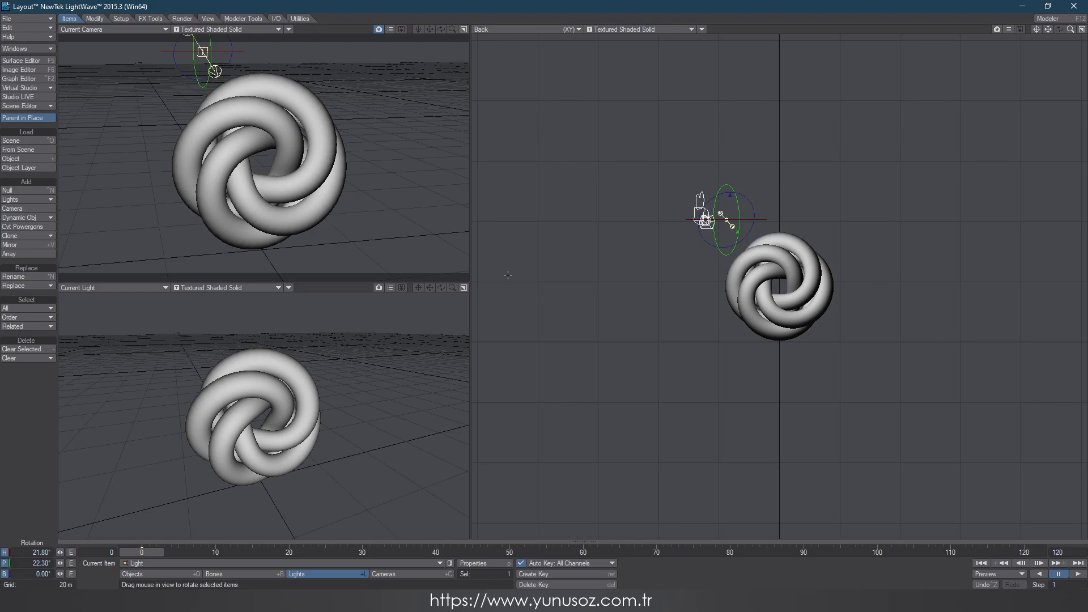
# Step: Disable Raytrace Transparency, Raytrace Refraction, Lens Flares and 2 Sided Area Lights in the render settings
pyautogui.click(424, 573)
pyautogui.click(488, 563)
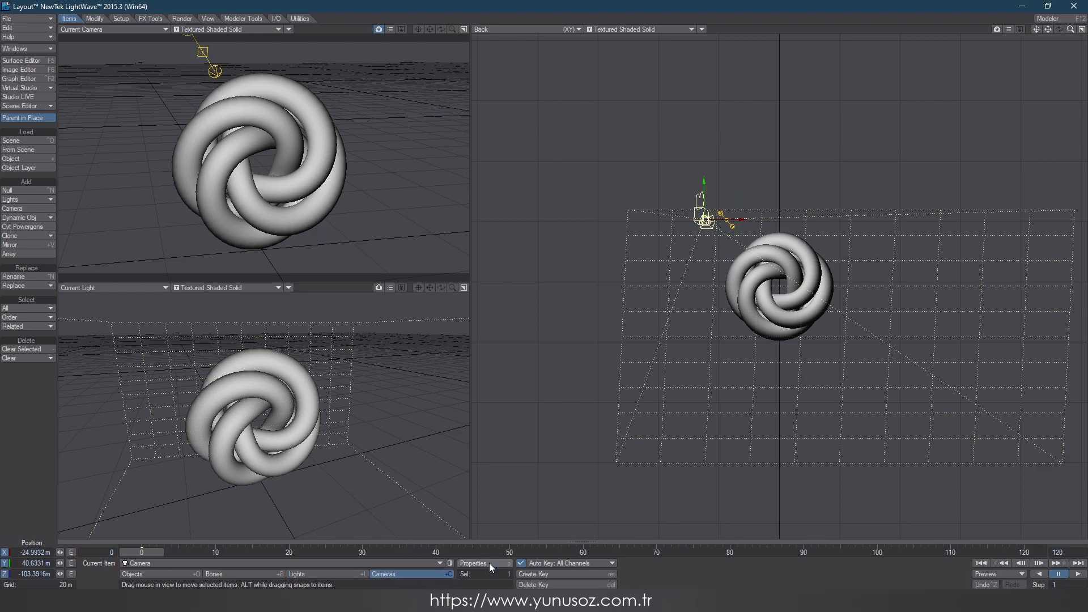
pyautogui.click(247, 155)
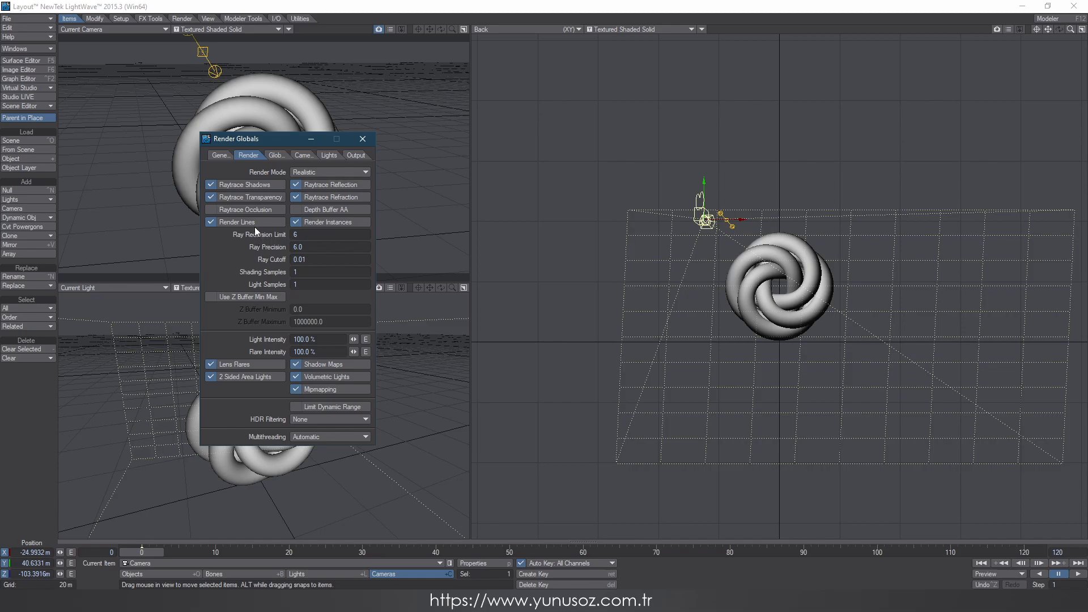
pyautogui.click(257, 198)
pyautogui.click(333, 197)
pyautogui.click(250, 365)
pyautogui.click(246, 377)
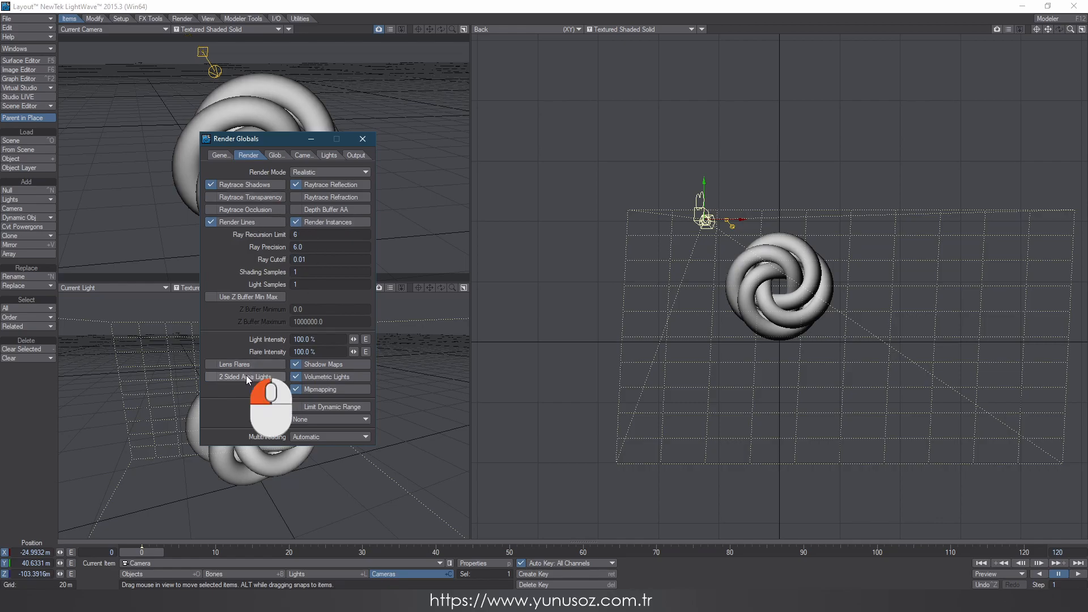
# Step: Enable radiosity with Ambient Occlusion, Use Gradients and Volumetric Radiosity
pyautogui.click(275, 155)
pyautogui.click(261, 172)
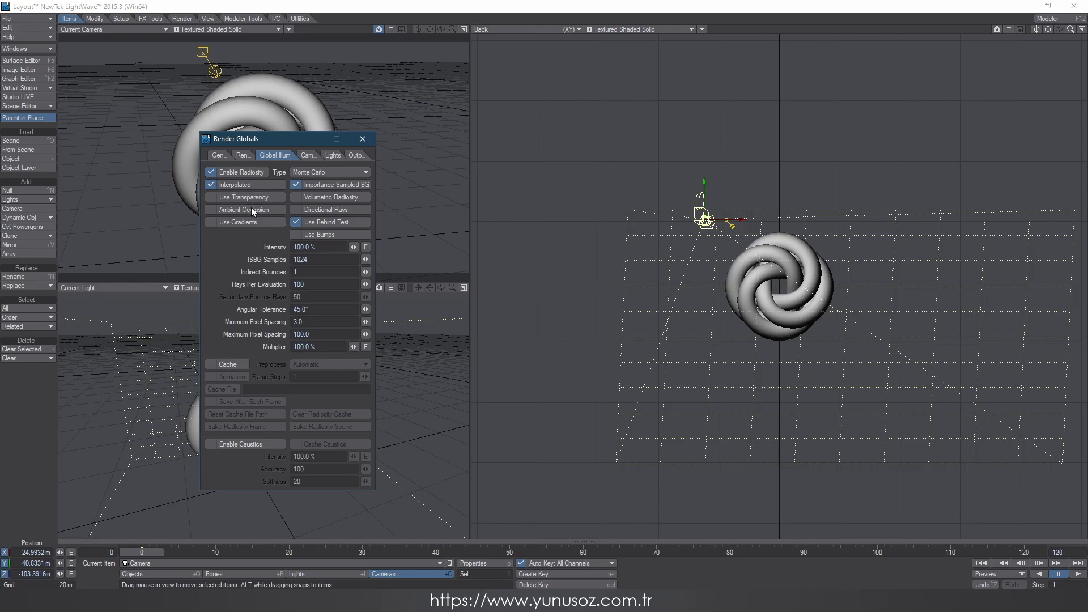
pyautogui.click(249, 211)
pyautogui.click(249, 221)
pyautogui.click(333, 197)
pyautogui.click(325, 197)
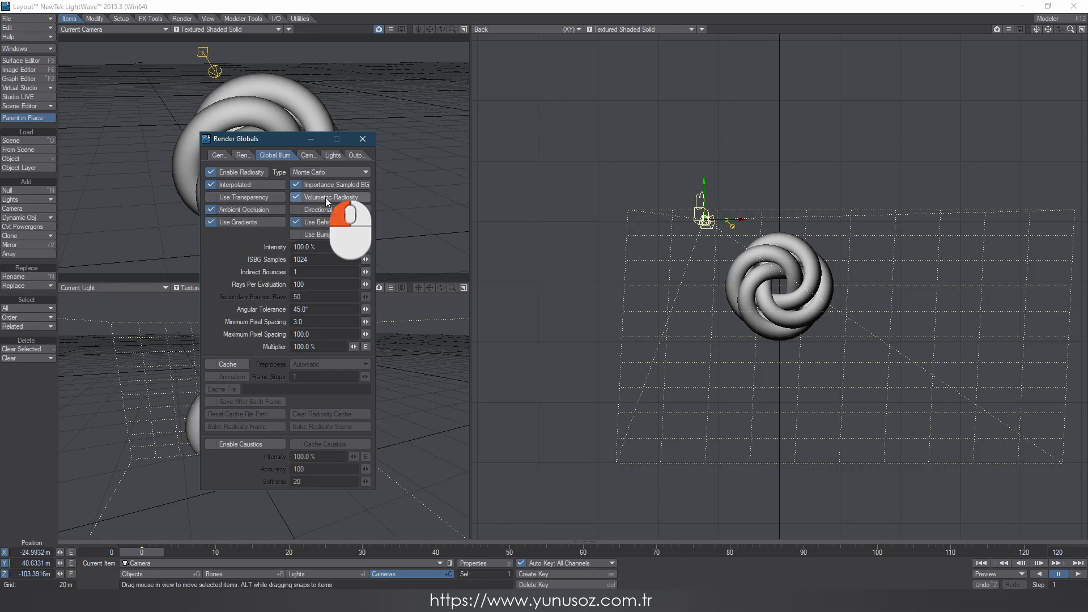
# Step: Set the radiosity to 2 indirect bounces, with a minimum pixel spacing of 4 and a maximum of 96
pyautogui.click(297, 272)
pyautogui.write('2')
pyautogui.press('Return')
pyautogui.click(298, 321)
pyautogui.write('4')
pyautogui.press('Return')
pyautogui.write('96')
pyautogui.press('Return')
# Step: Set the render's shading samples to 8 and close the render settings
pyautogui.click(306, 154)
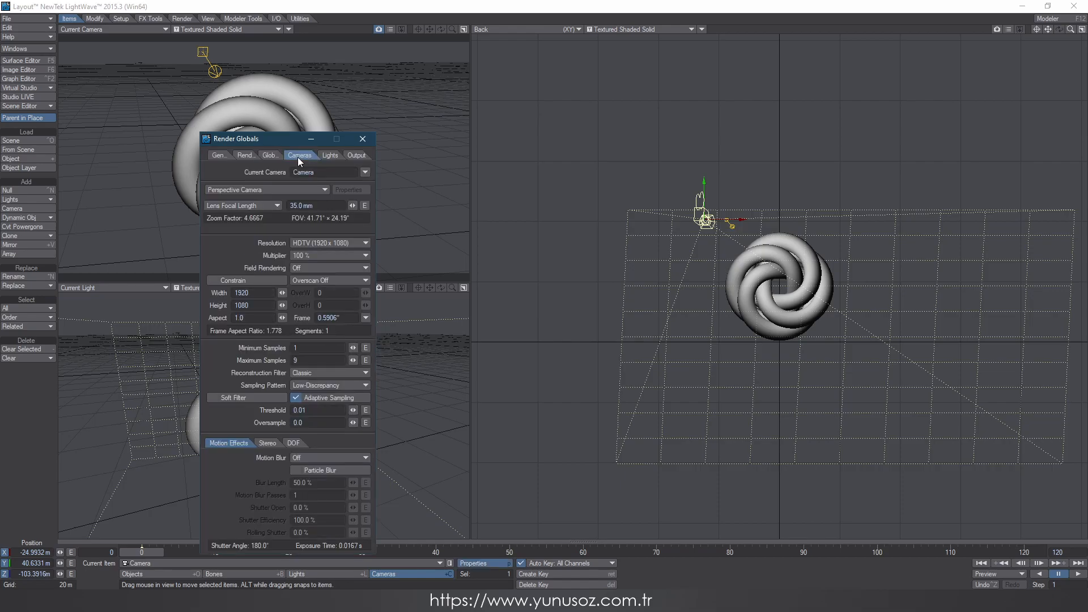
pyautogui.click(318, 347)
pyautogui.click(245, 156)
pyautogui.click(306, 272)
pyautogui.write('8')
pyautogui.press('Return')
pyautogui.click(329, 155)
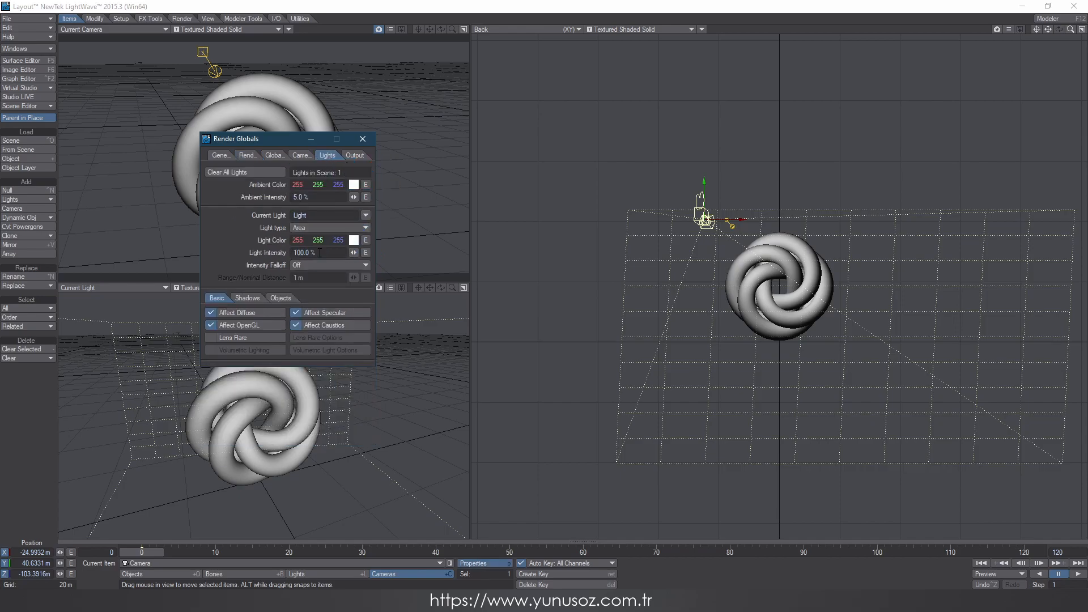
pyautogui.click(363, 139)
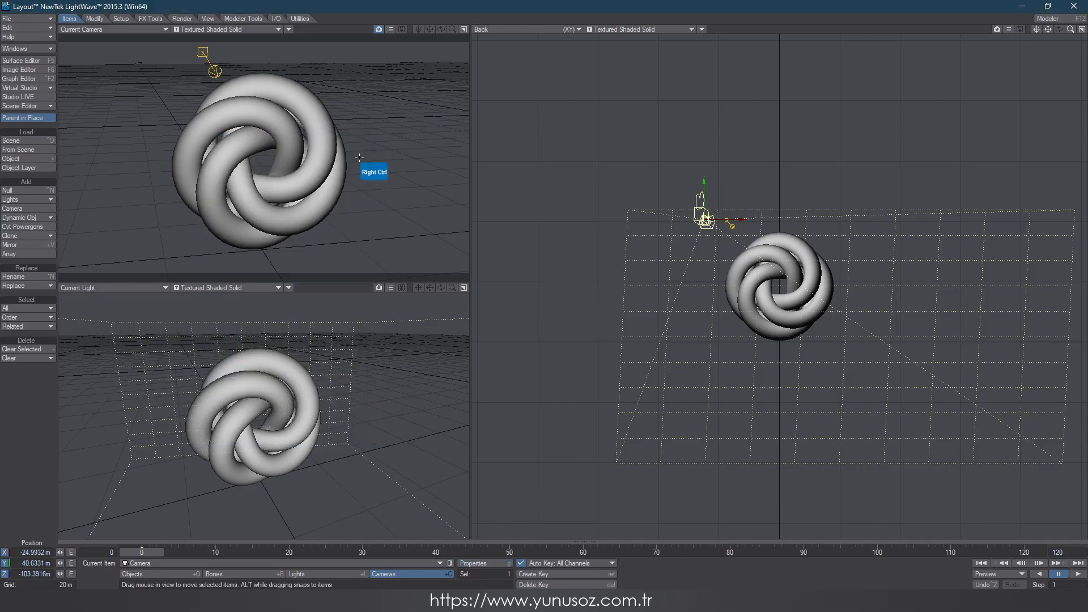
# Step: Enable the compositing background colour and set it to RGB 247, 247, 247
pyautogui.hotkey('ctrl', 'F7')
pyautogui.click(370, 219)
pyautogui.click(396, 232)
pyautogui.click(278, 415)
pyautogui.write('247')
pyautogui.press('Return')
pyautogui.write('247')
pyautogui.press('Return')
pyautogui.write('247')
pyautogui.press('Return')
pyautogui.click(296, 547)
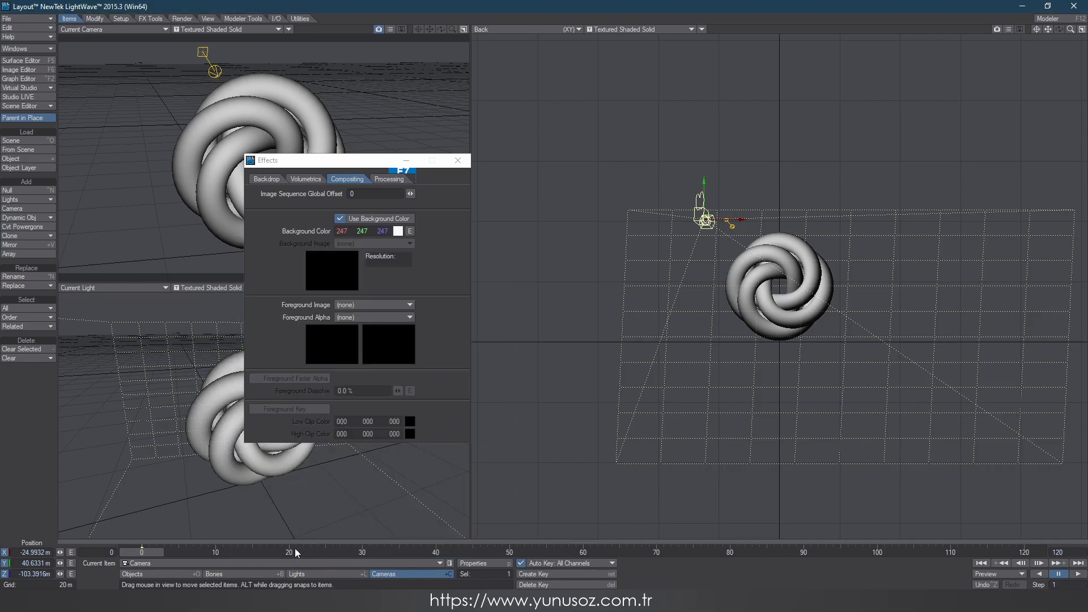
pyautogui.click(458, 161)
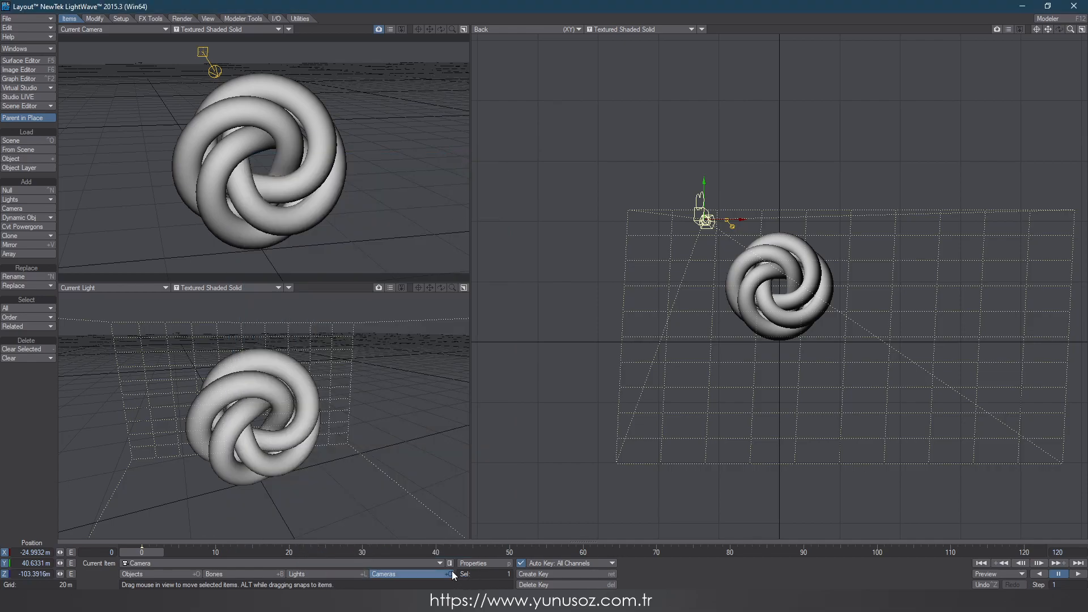
# Step: Switch the large viewport to a VPR preview through the current camera
pyautogui.click(604, 29)
pyautogui.click(590, 70)
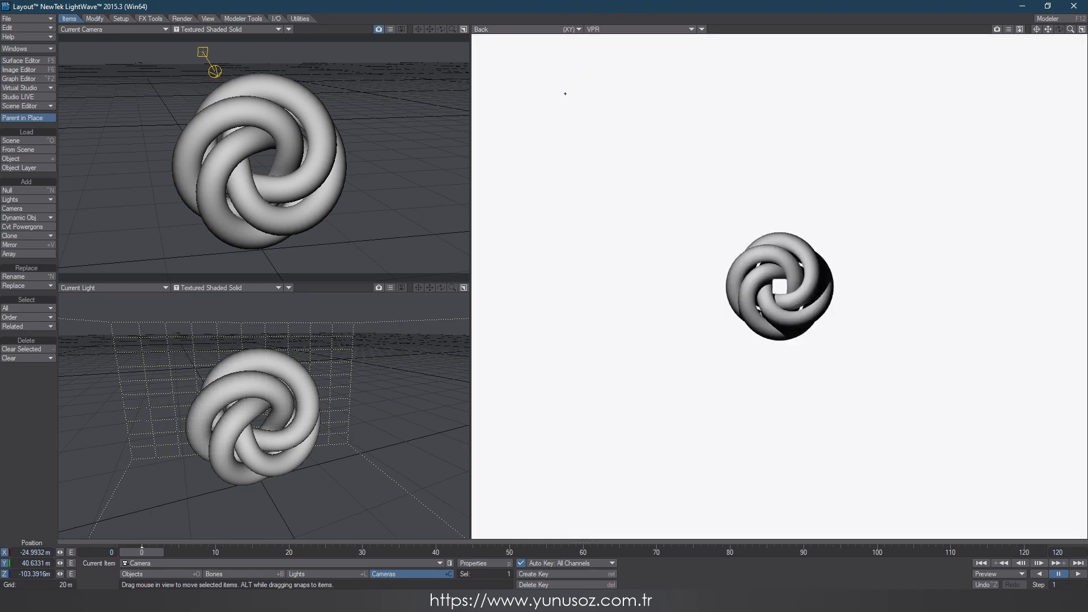
pyautogui.click(521, 30)
pyautogui.moveTo(532, 88)
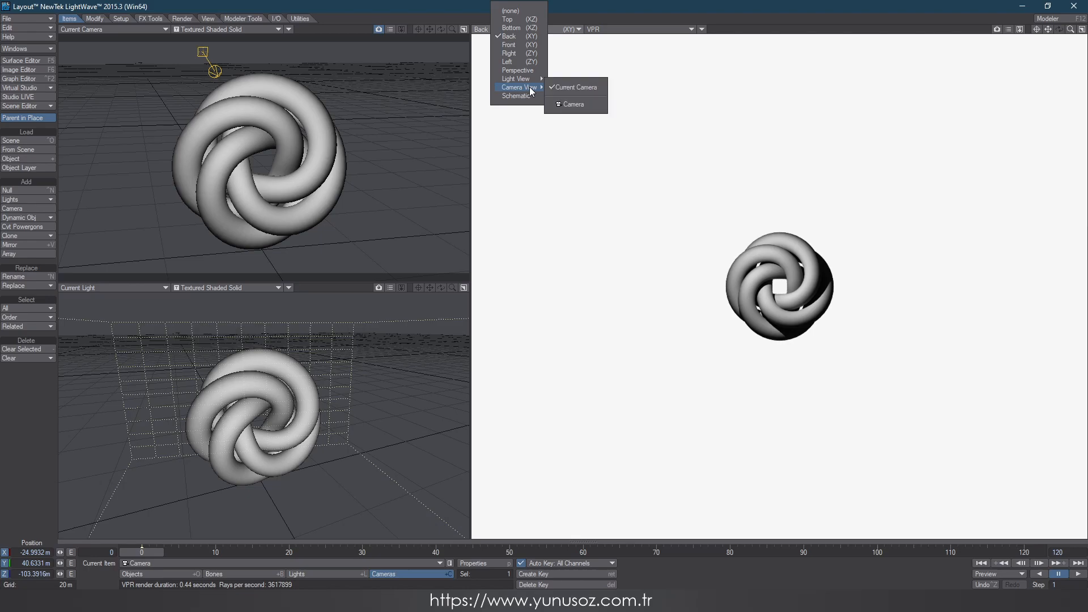
pyautogui.click(576, 87)
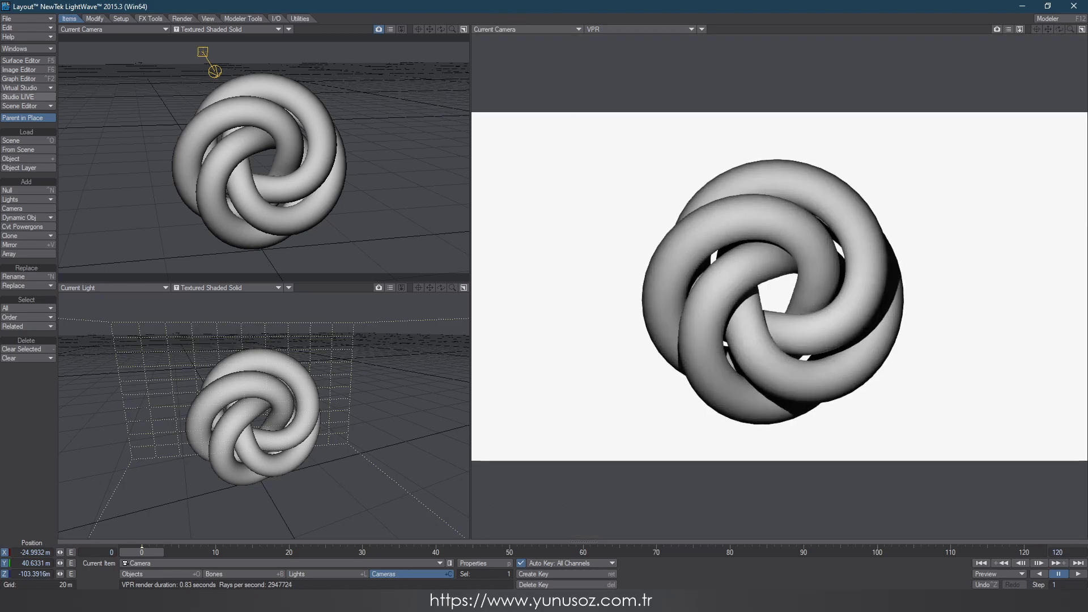
# Step: Open the Surface Editor, select the torusKnot surface and bring up the surface preset library
pyautogui.press('F5')
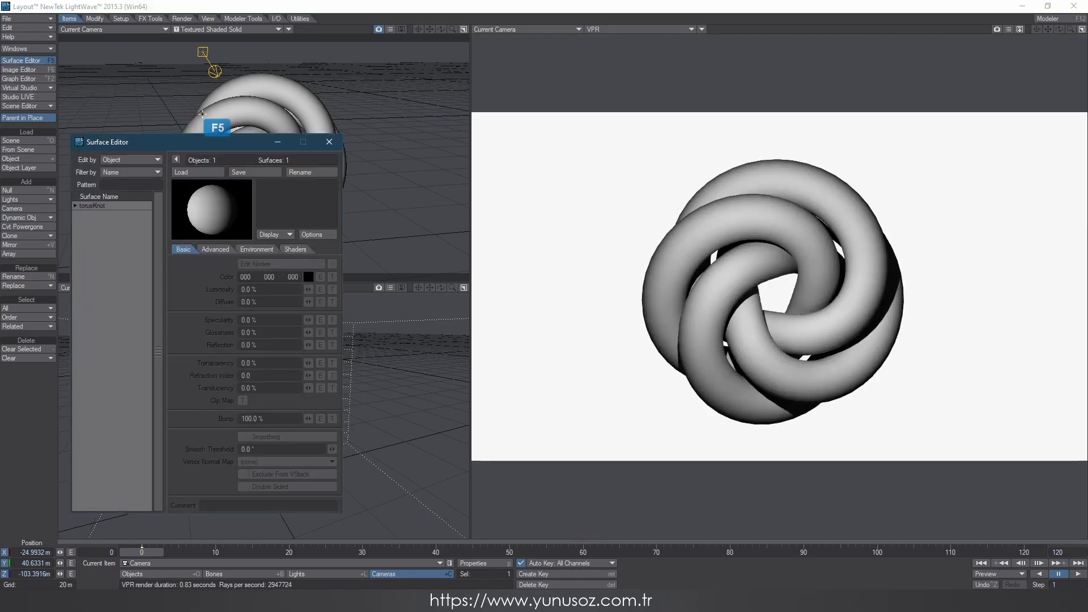
pyautogui.click(76, 206)
pyautogui.click(116, 217)
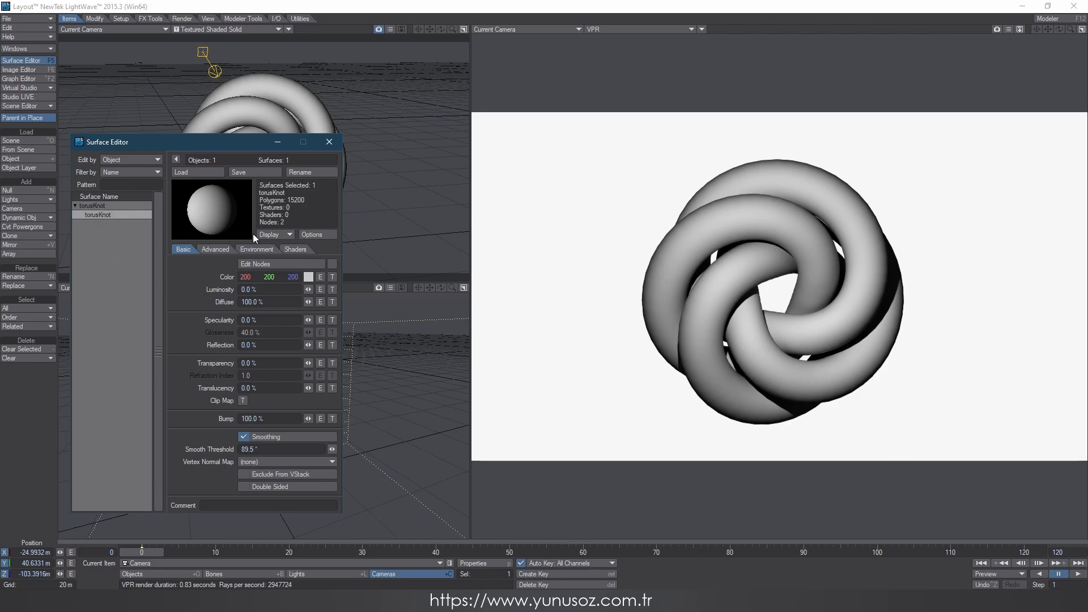
pyautogui.press('F8')
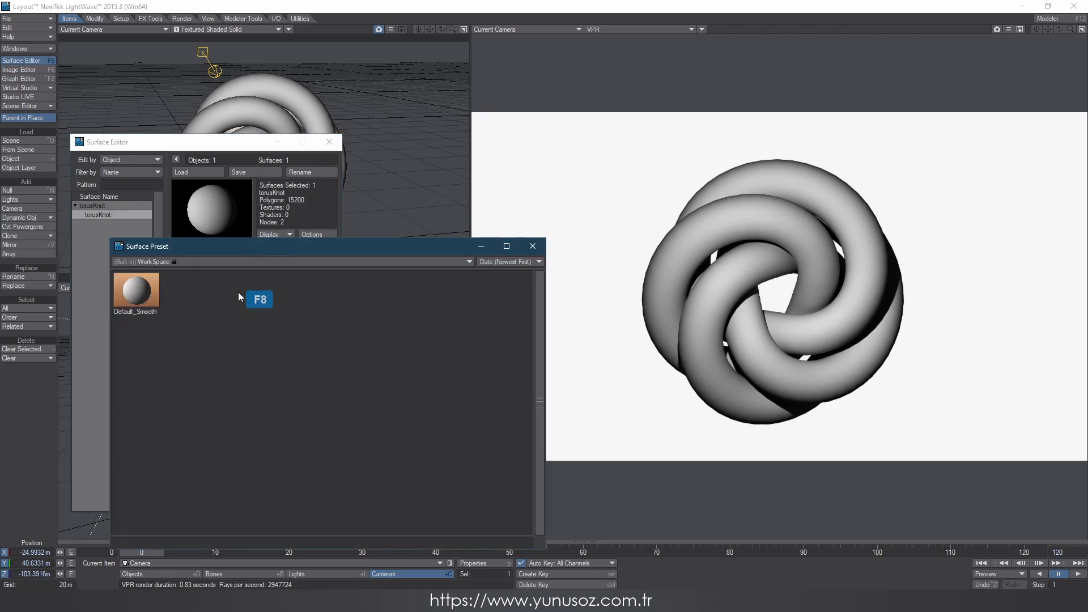
# Step: Load the Salmon preset from the built-in Colors category onto the torusKnot surface
pyautogui.click(263, 261)
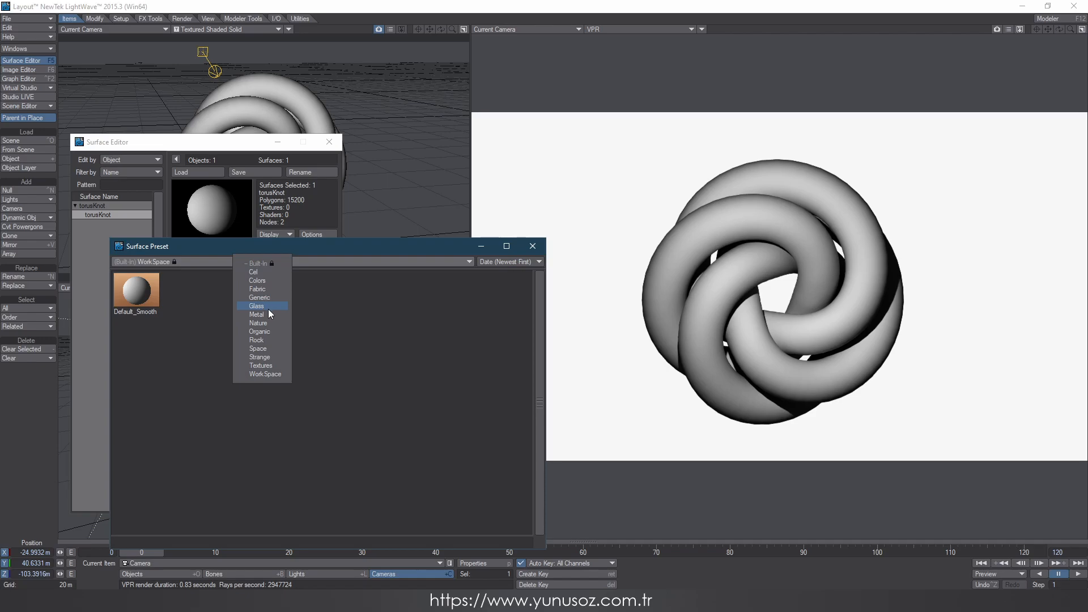
pyautogui.click(264, 280)
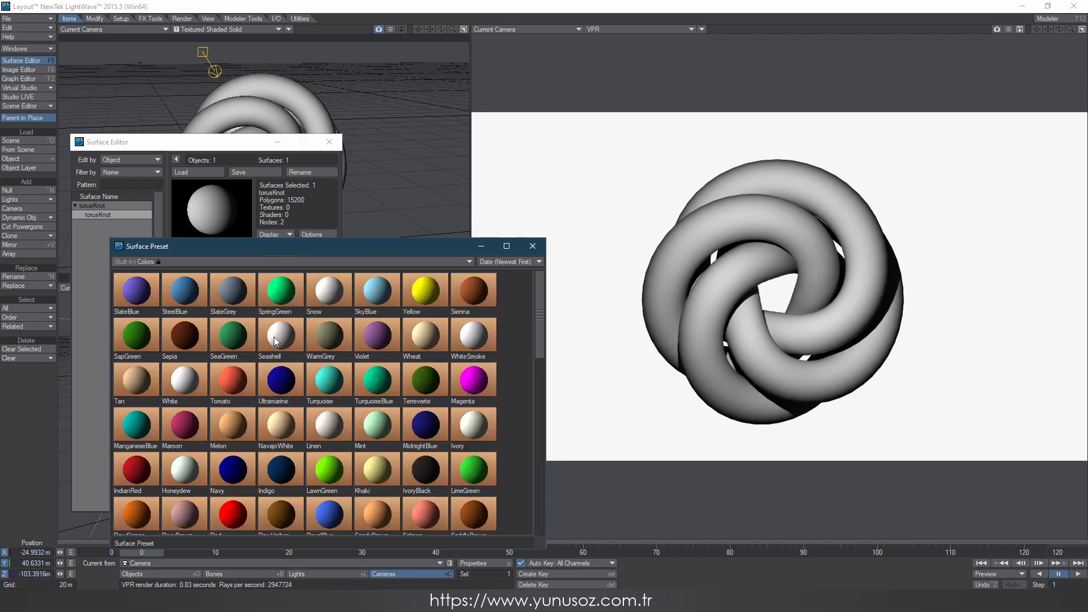
pyautogui.scroll(2, 274, 336)
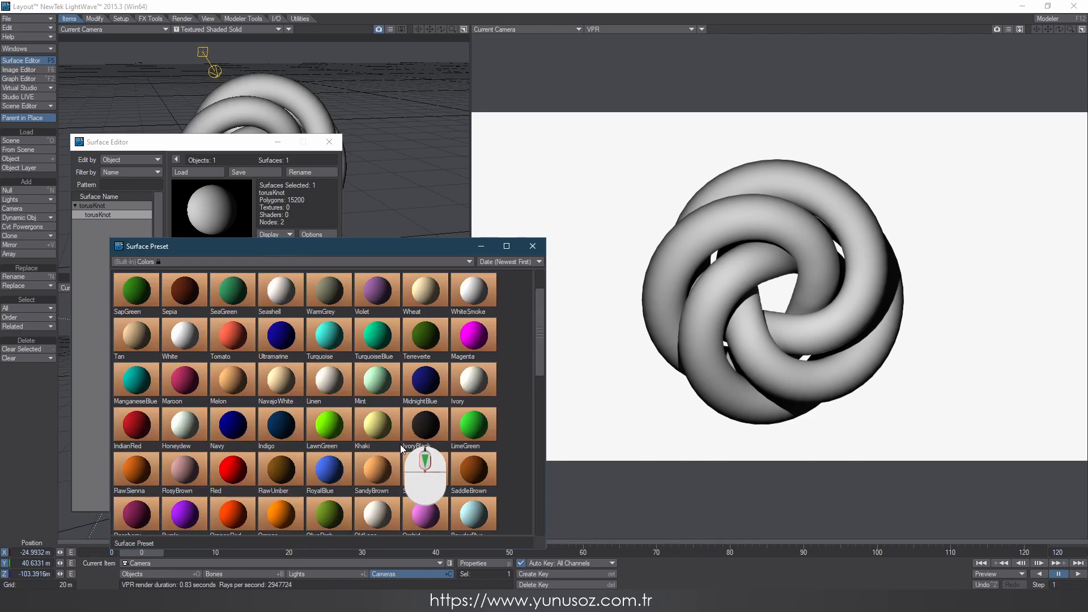
pyautogui.doubleClick(429, 469)
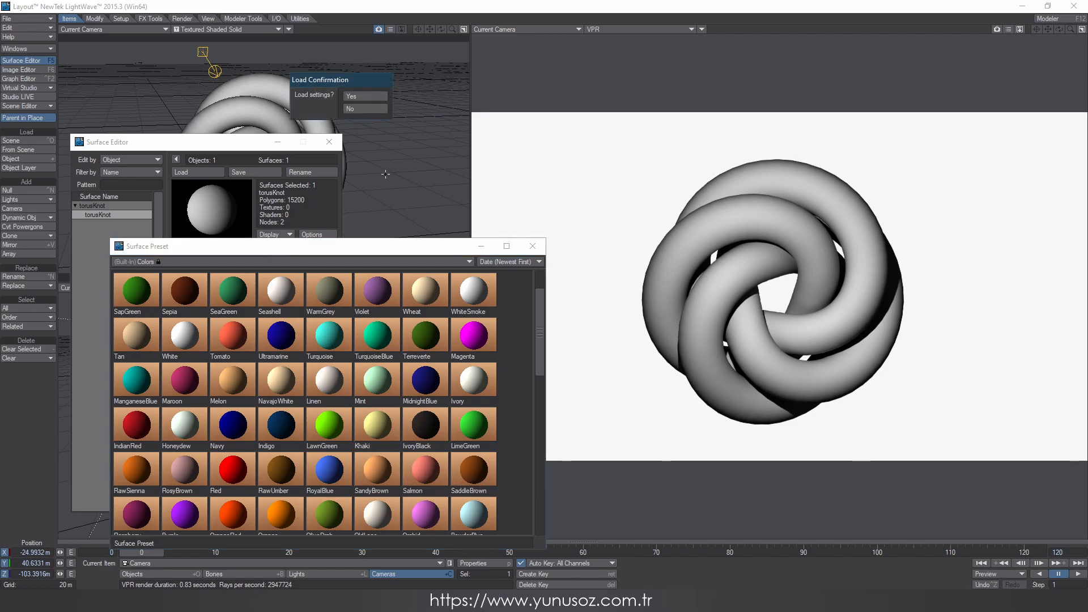
pyautogui.click(366, 99)
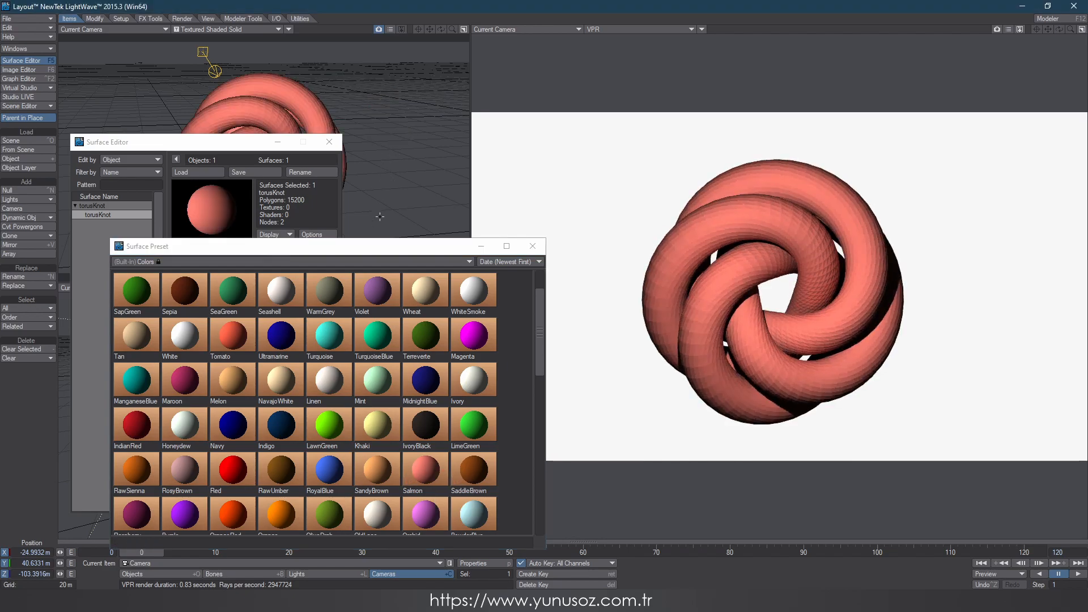
# Step: Enable smoothing on the salmon torusKnot surface and set its luminosity to 20%
pyautogui.press('F5')
pyautogui.click(282, 437)
pyautogui.click(249, 290)
pyautogui.write('20')
pyautogui.press('Return')
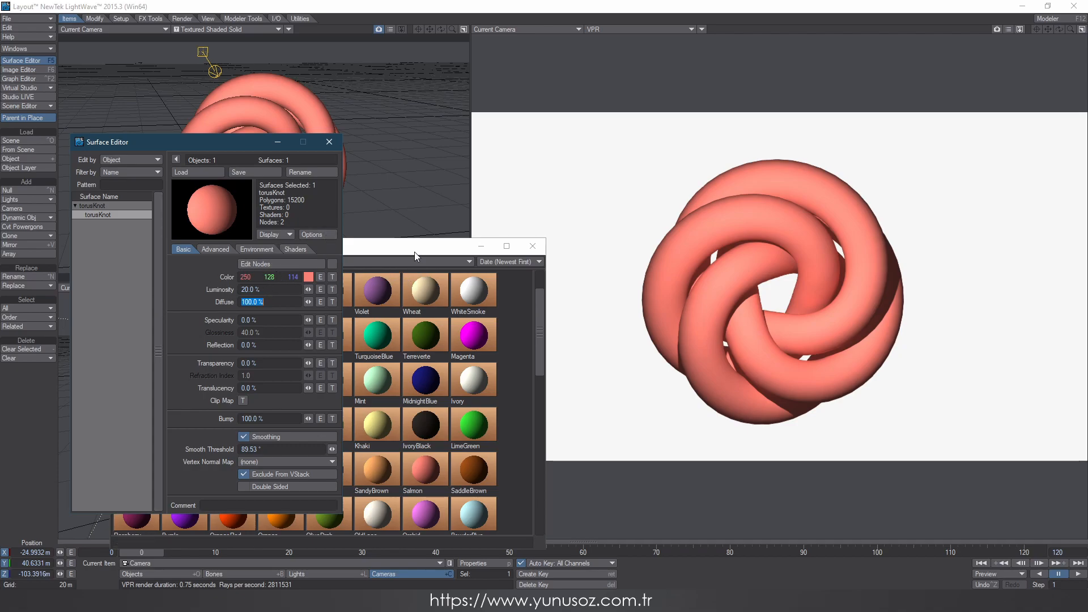
# Step: Load the Violet preset onto the torusKnot surface, with smoothing enabled and luminosity set to 20%
pyautogui.doubleClick(378, 292)
pyautogui.click(359, 95)
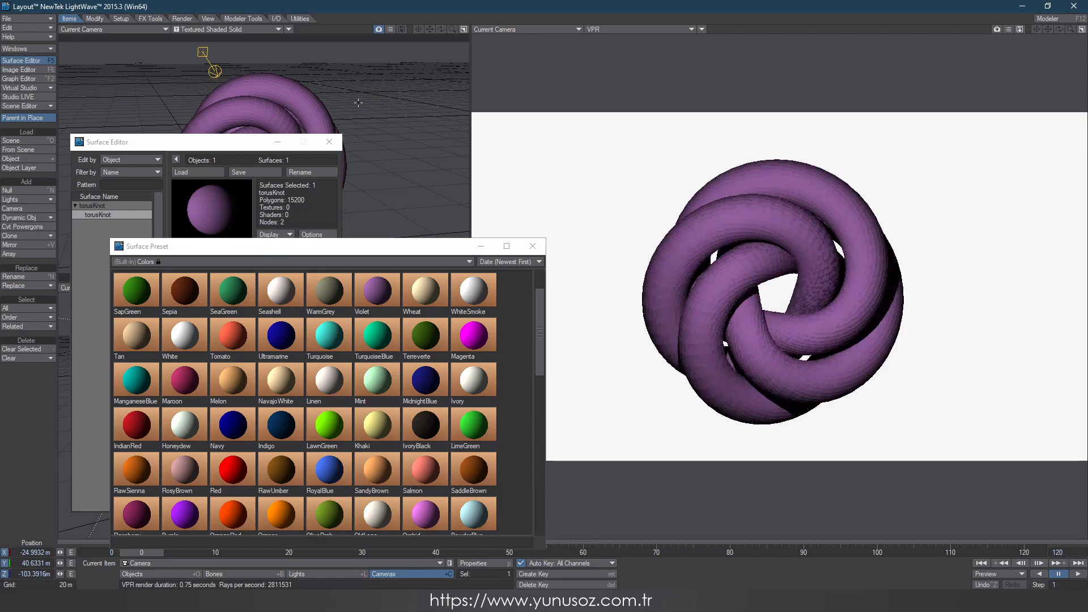
pyautogui.click(266, 143)
pyautogui.click(264, 436)
pyautogui.click(250, 289)
pyautogui.write('20')
pyautogui.press('Tab')
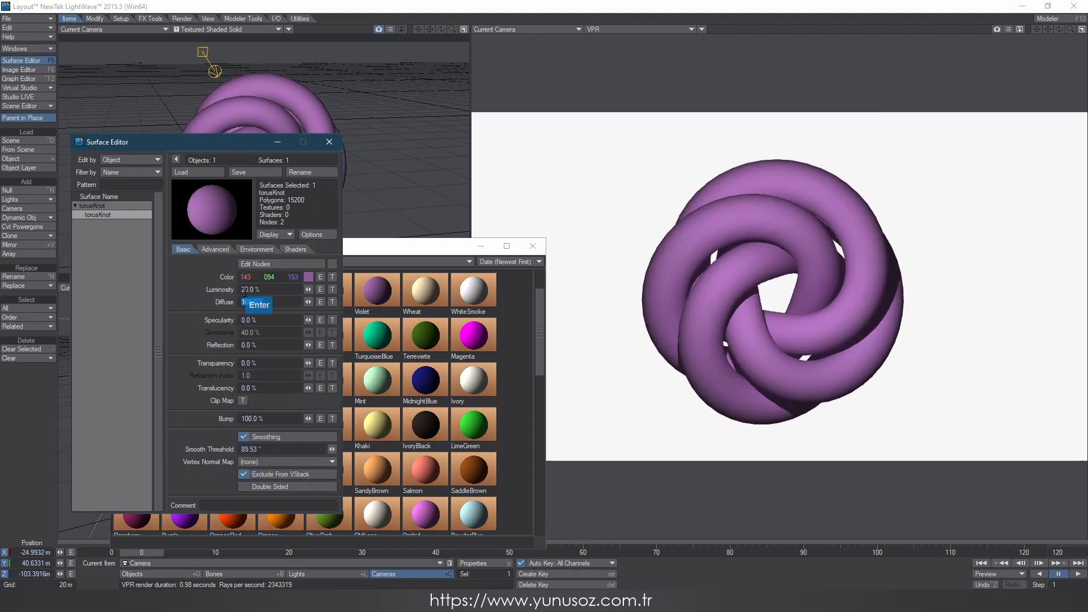
# Step: Browse the Fabric and Generic preset categories and load the Neon_Green preset onto the torusKnot surface
pyautogui.click(378, 248)
pyautogui.moveTo(379, 250); pyautogui.dragTo(396, 210)
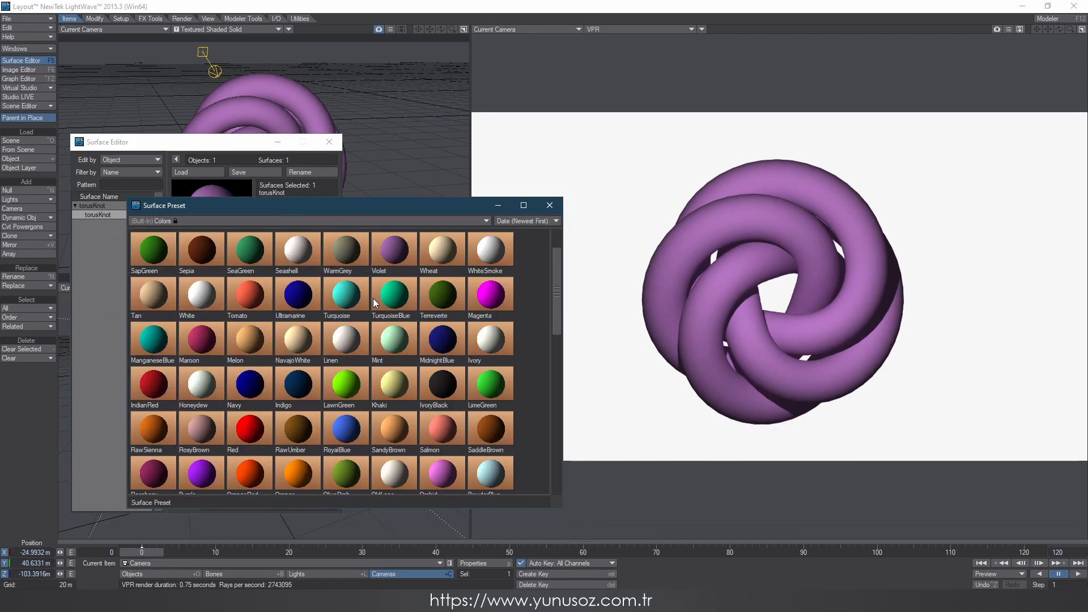
pyautogui.click(334, 220)
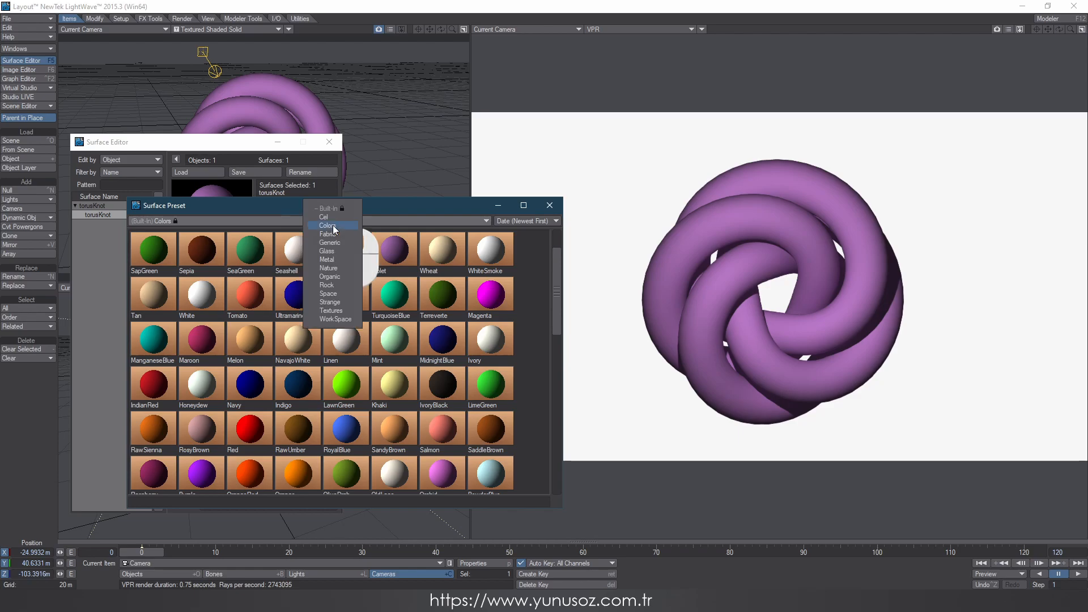
pyautogui.click(334, 235)
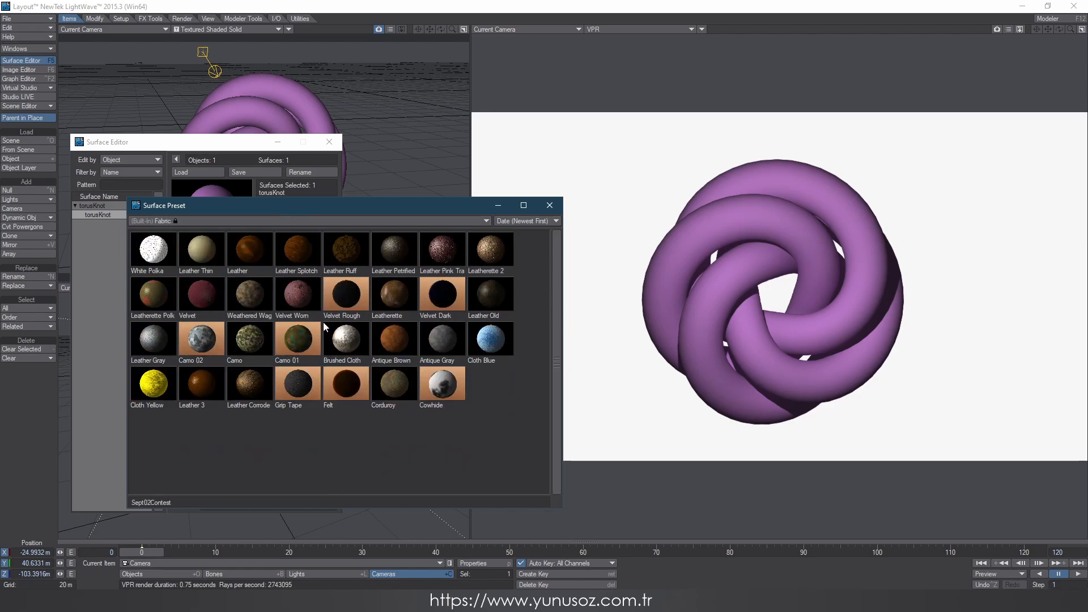
pyautogui.click(349, 223)
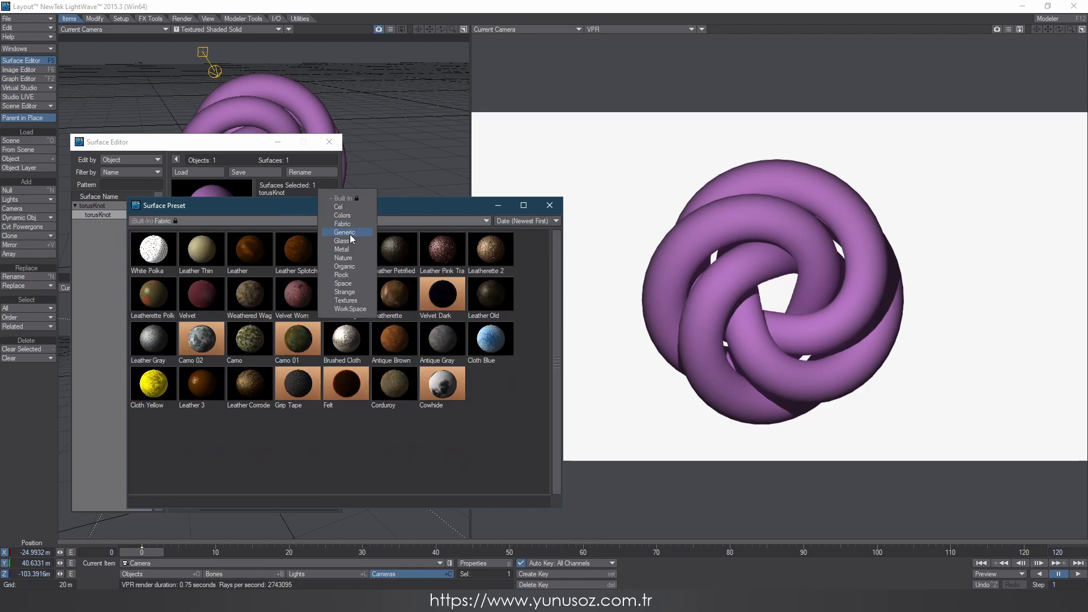
pyautogui.click(352, 237)
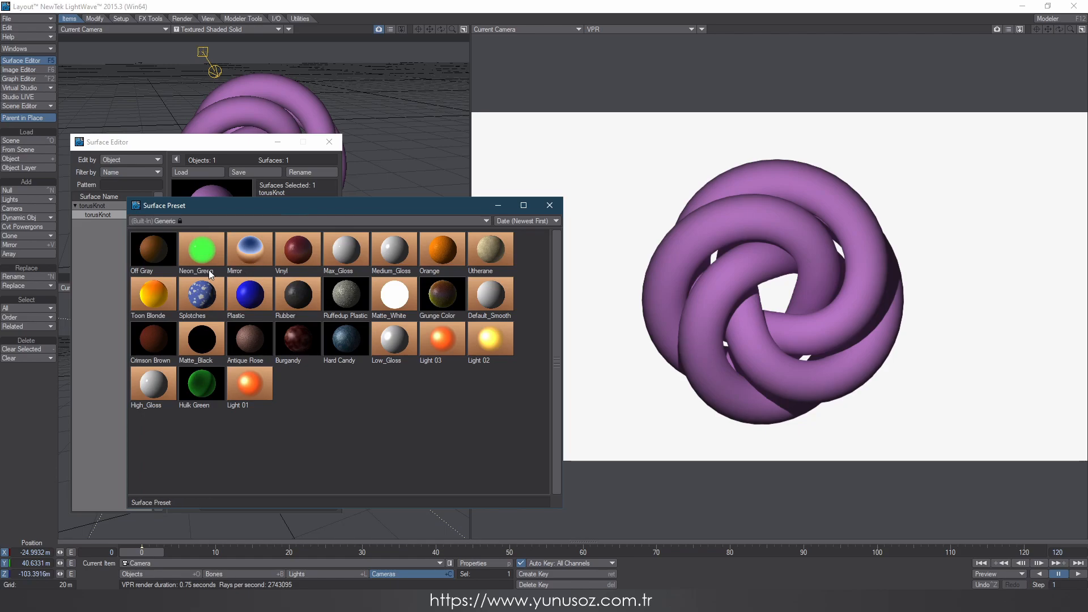
pyautogui.doubleClick(234, 262)
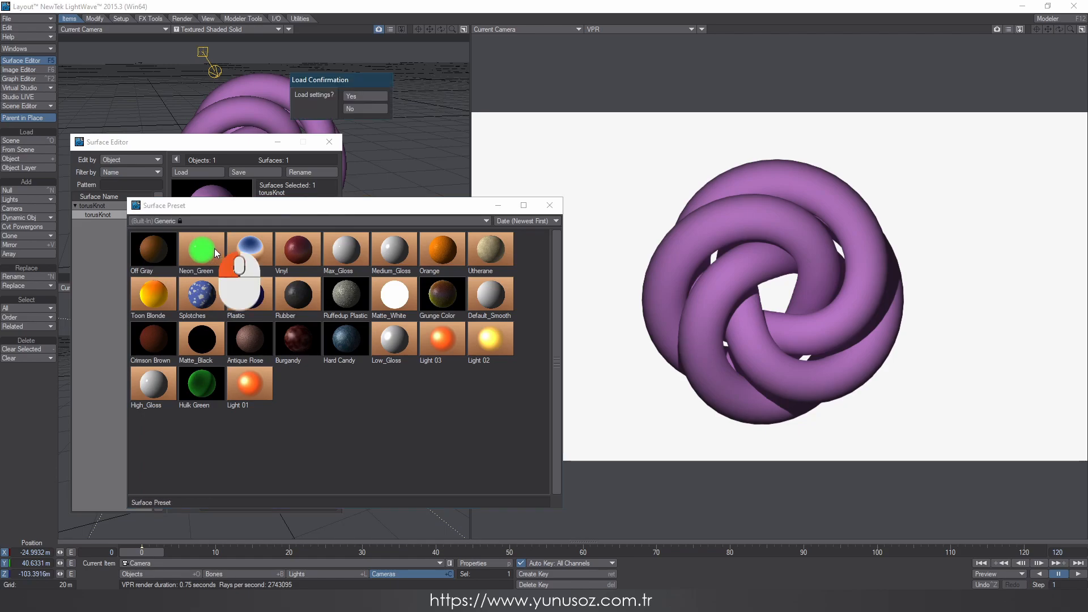
pyautogui.click(366, 96)
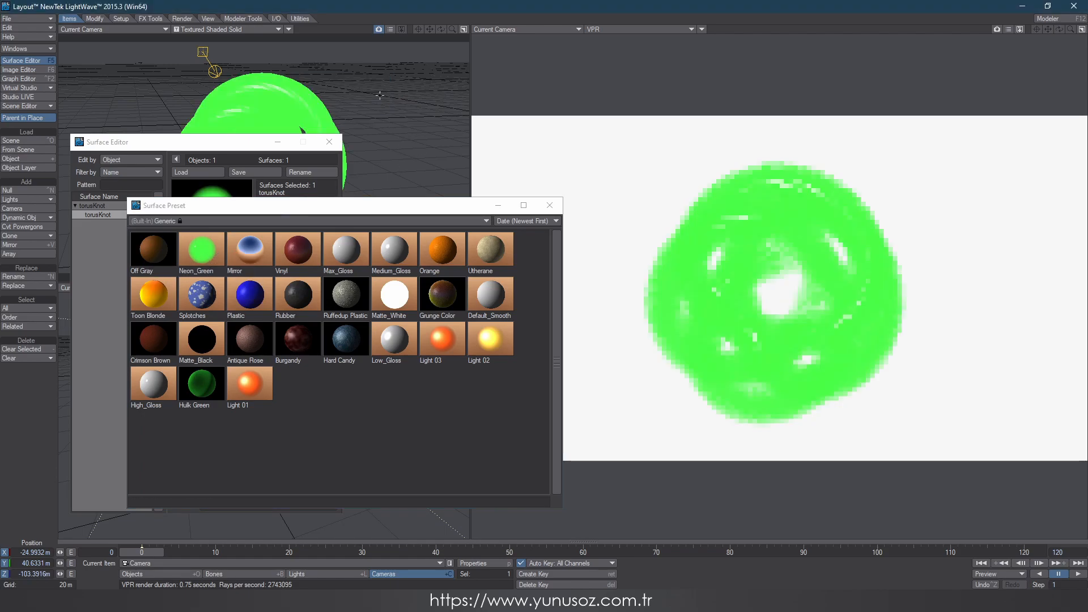
# Step: Load the Glass 04 preset from the Glass category onto the torusKnot surface
pyautogui.click(407, 225)
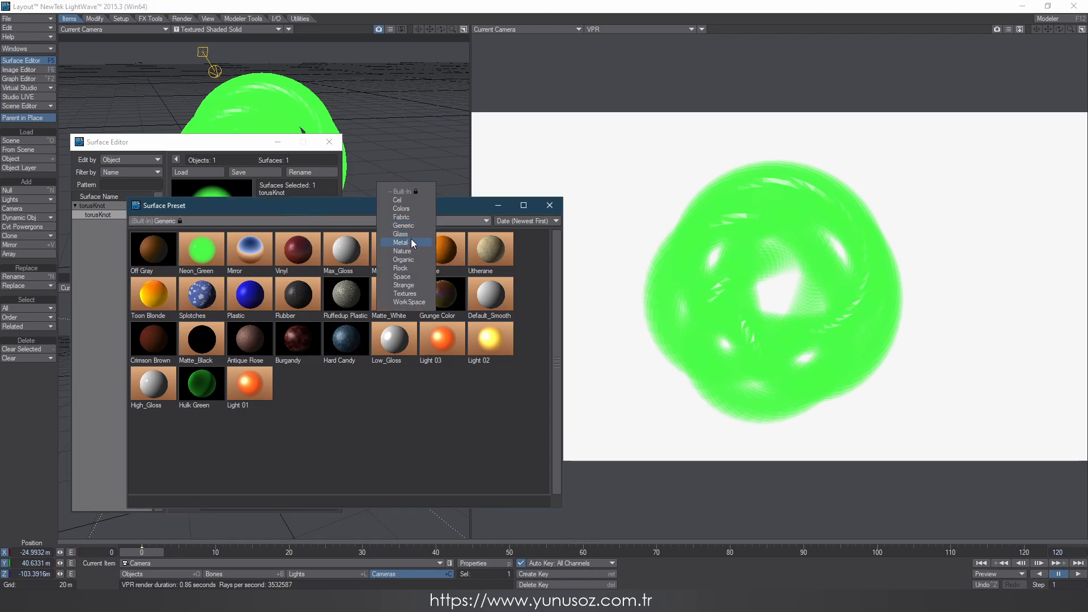
pyautogui.click(410, 233)
pyautogui.doubleClick(196, 249)
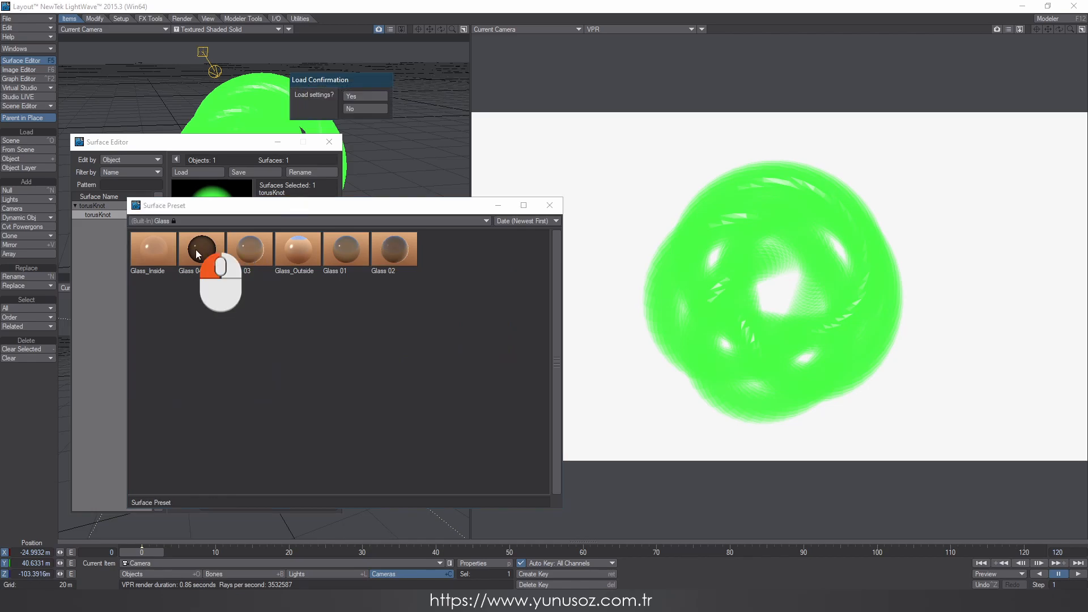
pyautogui.click(363, 96)
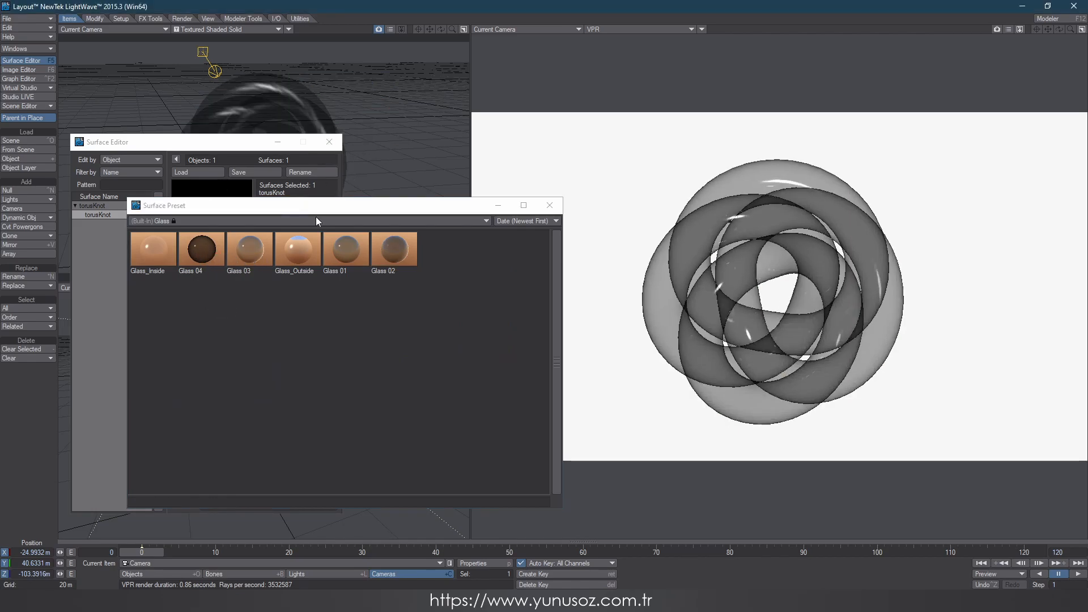
# Step: Load a bright gold preset from the Metal category onto the torusKnot surface
pyautogui.click(294, 222)
pyautogui.click(301, 230)
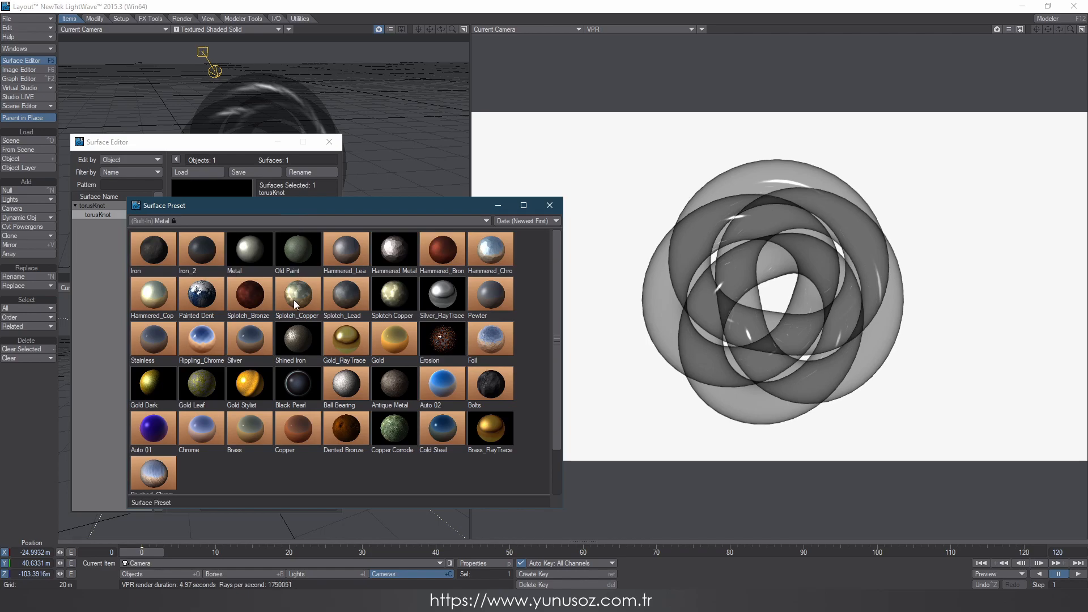
pyautogui.doubleClick(271, 353)
pyautogui.click(369, 97)
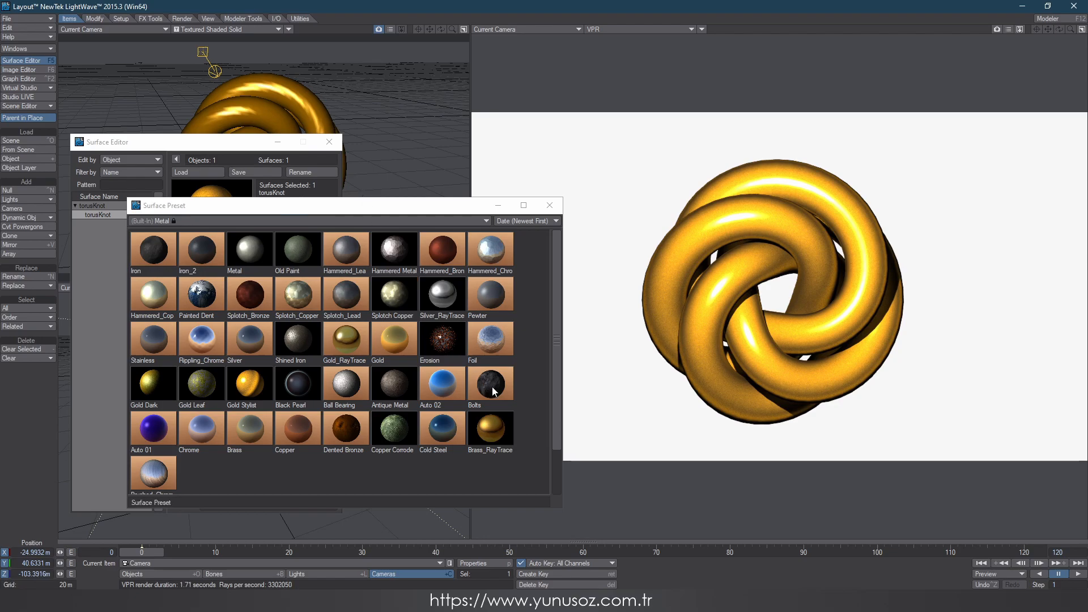
# Step: Load the Brass_RayTrace preset from the Metal category onto the torusKnot surface and close the preset library
pyautogui.doubleClick(497, 434)
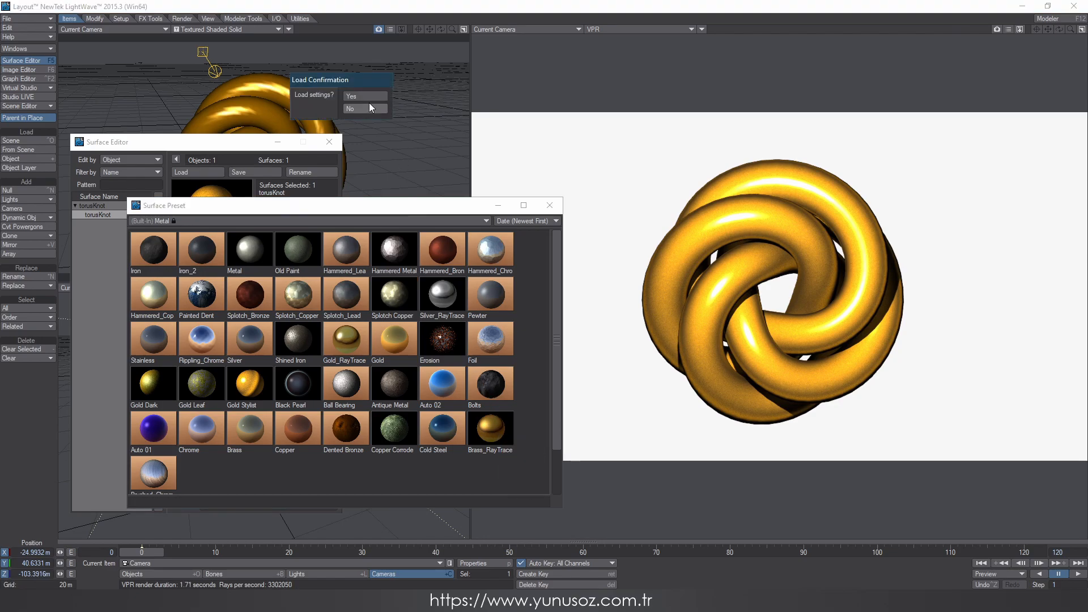
pyautogui.click(369, 104)
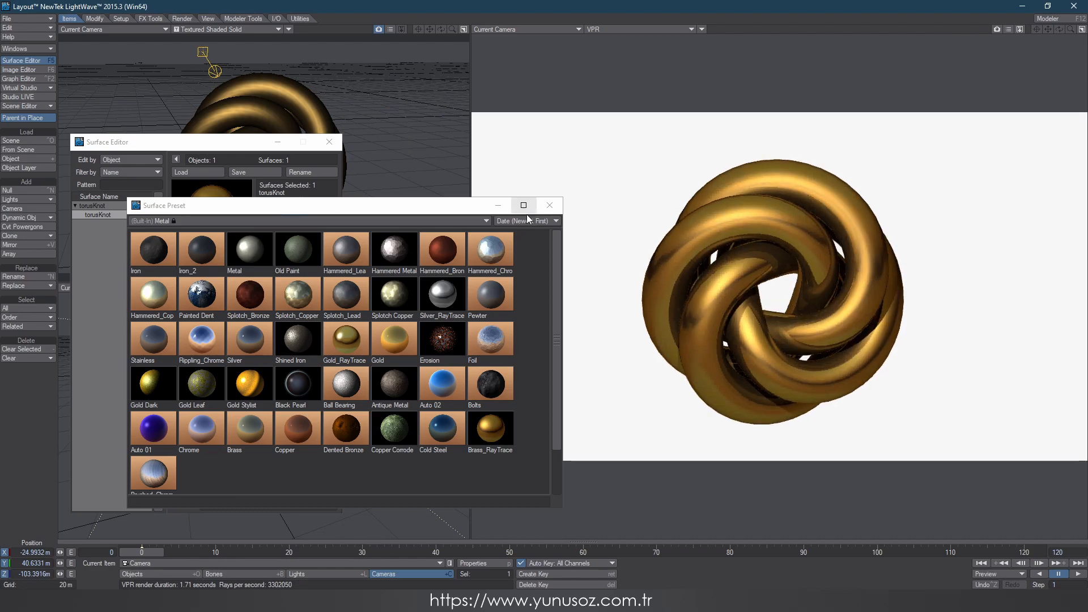
pyautogui.click(549, 205)
# Step: Set the brass torusKnot surface's luminosity to 20%
pyautogui.click(252, 290)
pyautogui.write('20')
pyautogui.press('Return')
# Step: Set the brass torusKnot surface's luminosity to 10% and close the Surface Editor
pyautogui.click(252, 290)
pyautogui.write('10')
pyautogui.press('Return')
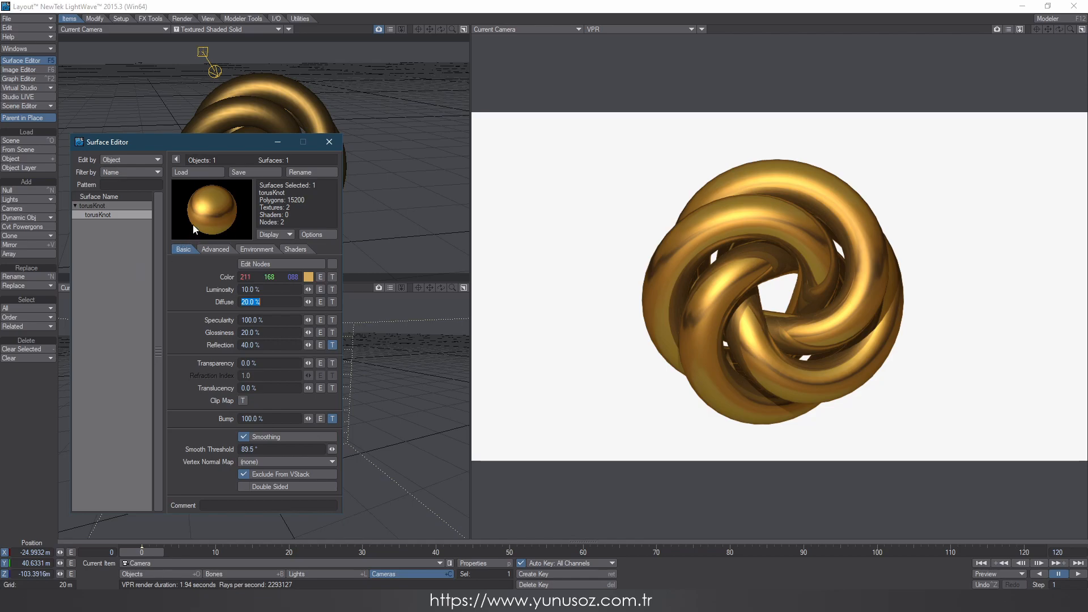
pyautogui.click(330, 141)
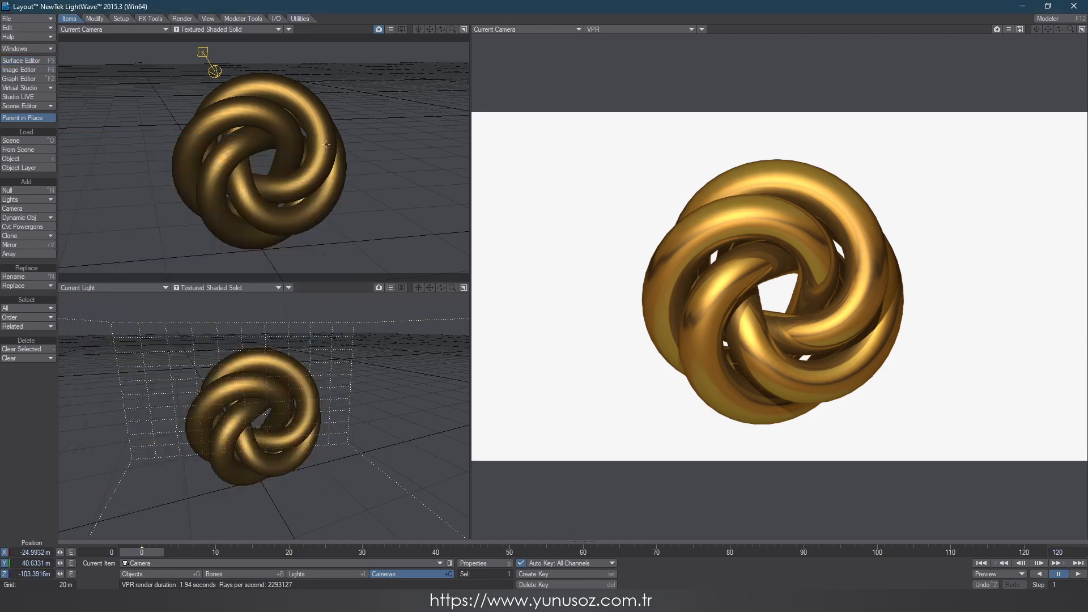
# Step: Switch the large camera viewport from VPR to Textured Shaded Solid and render the current frame
pyautogui.click(655, 30)
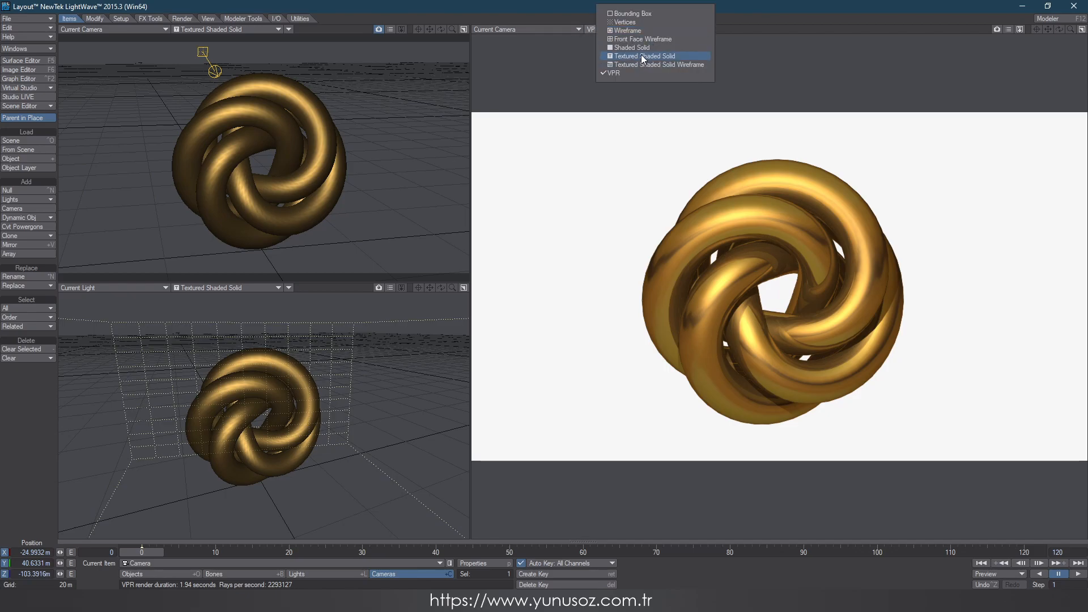
pyautogui.click(688, 55)
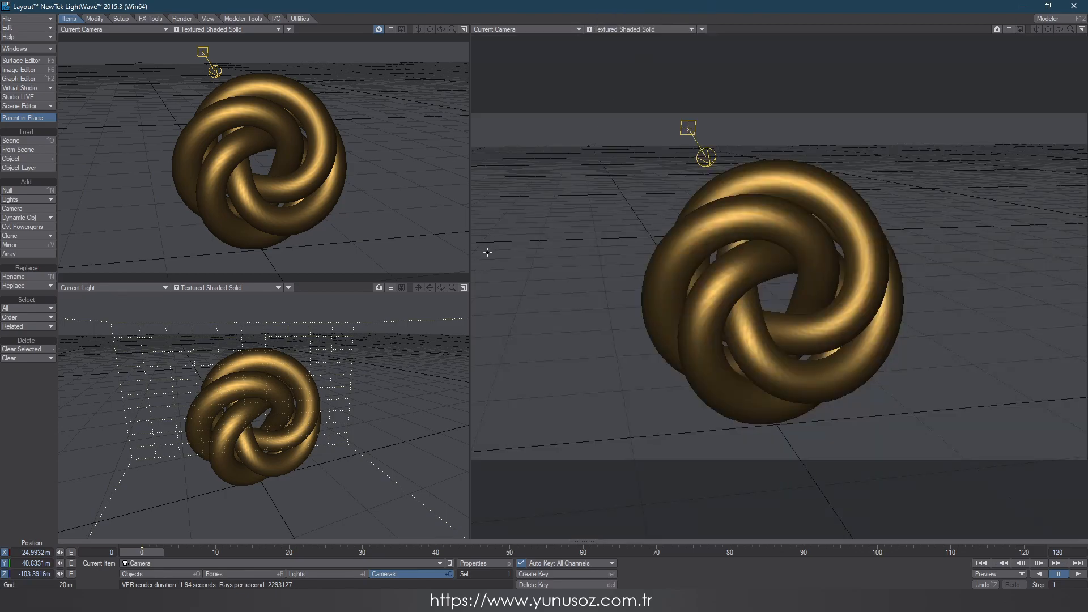
pyautogui.press('F9')
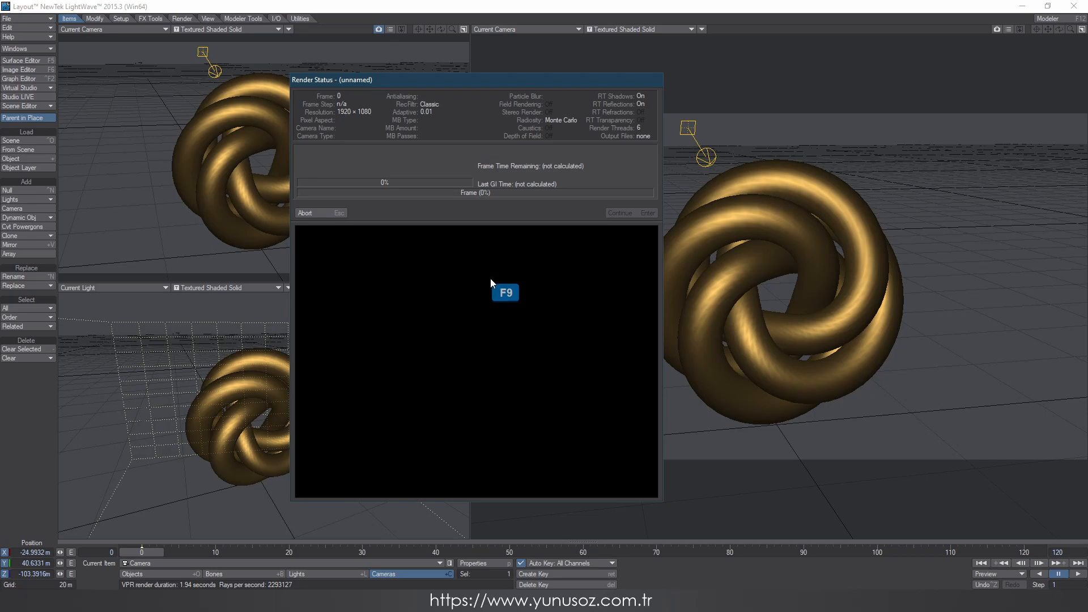